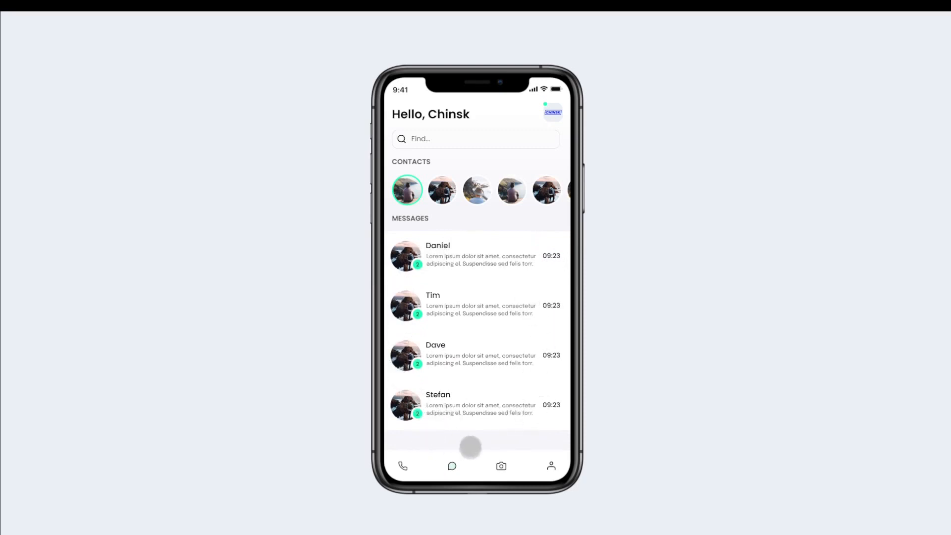
# Swipe each message card in the prototype preview sideways to reveal its delete action.
pyautogui.moveTo(511, 257); pyautogui.dragTo(432, 262)
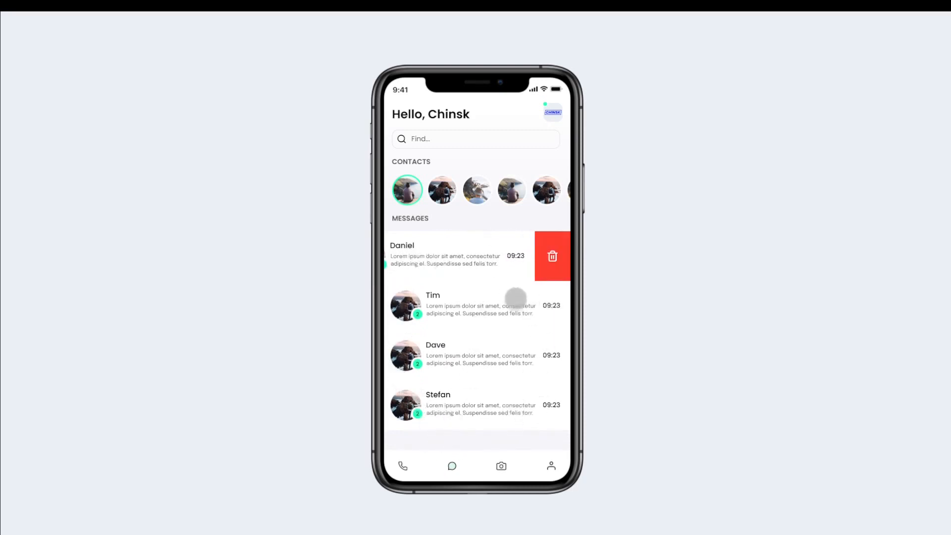
pyautogui.moveTo(514, 302); pyautogui.dragTo(461, 310)
pyautogui.moveTo(509, 356); pyautogui.dragTo(448, 358)
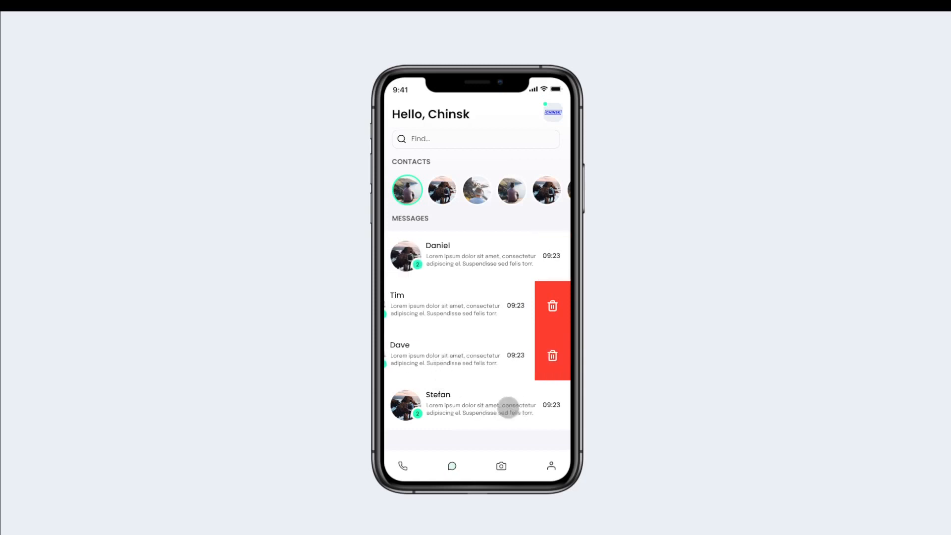
pyautogui.moveTo(507, 407); pyautogui.dragTo(451, 409)
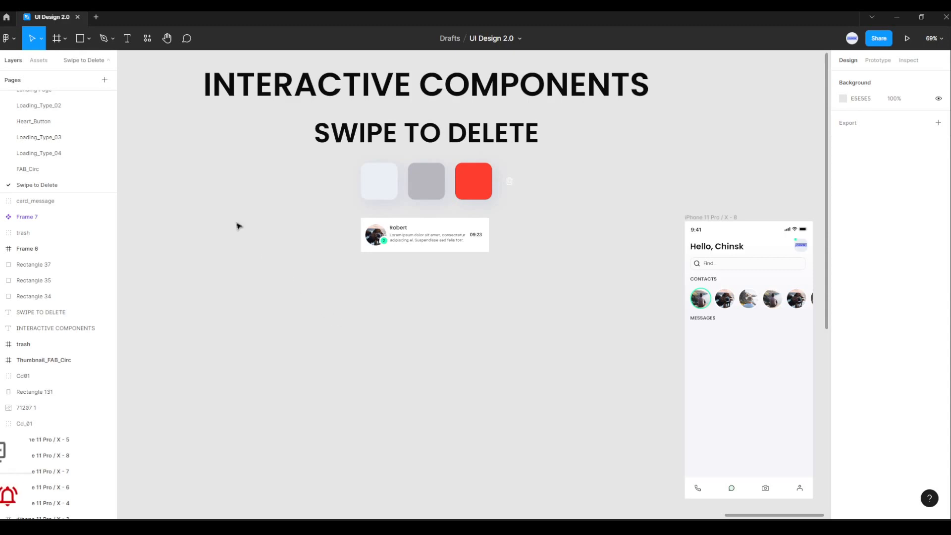
# Draw a rectangle beside the message card and set its size to 72 wide by 100 high.
pyautogui.click(89, 41)
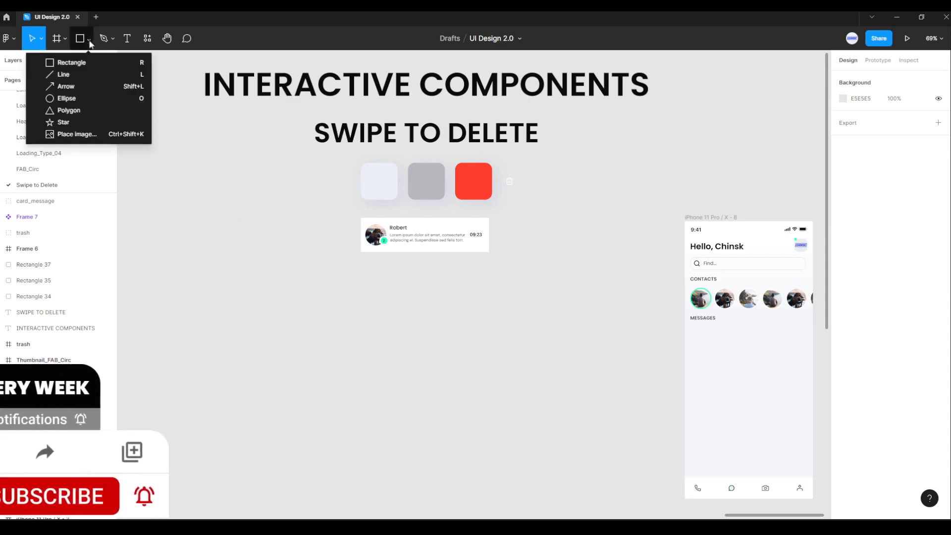
pyautogui.click(82, 65)
pyautogui.moveTo(518, 242); pyautogui.dragTo(542, 288)
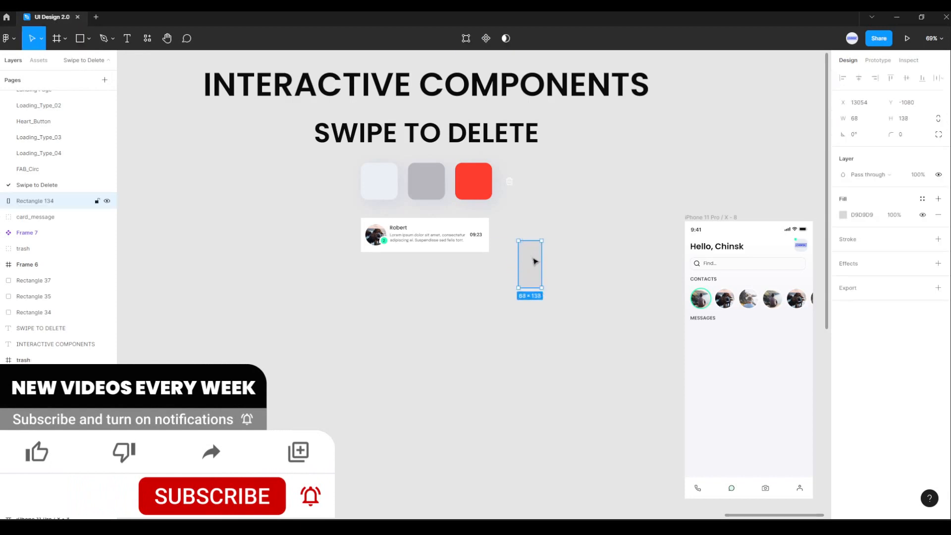
pyautogui.click(877, 124)
pyautogui.press('Return')
pyautogui.click(916, 123)
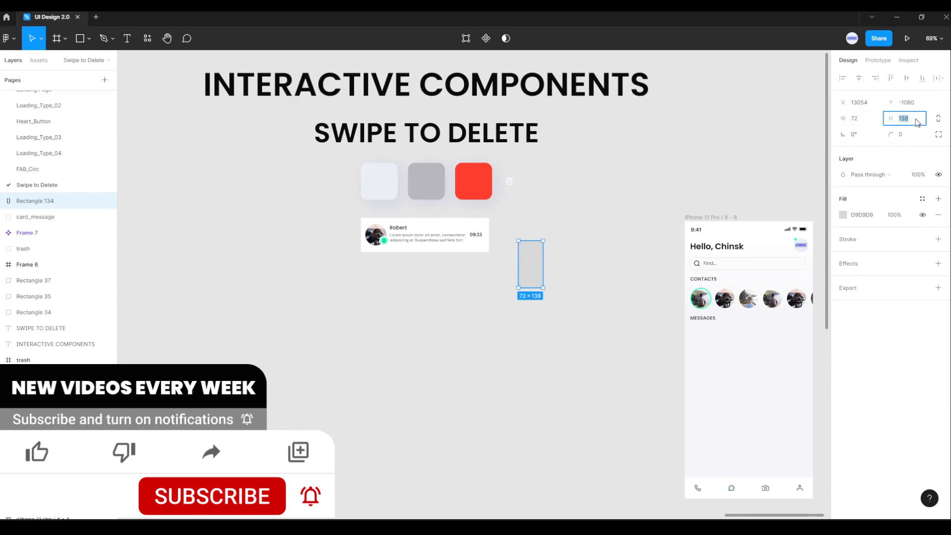
pyautogui.write('100')
pyautogui.press('Return')
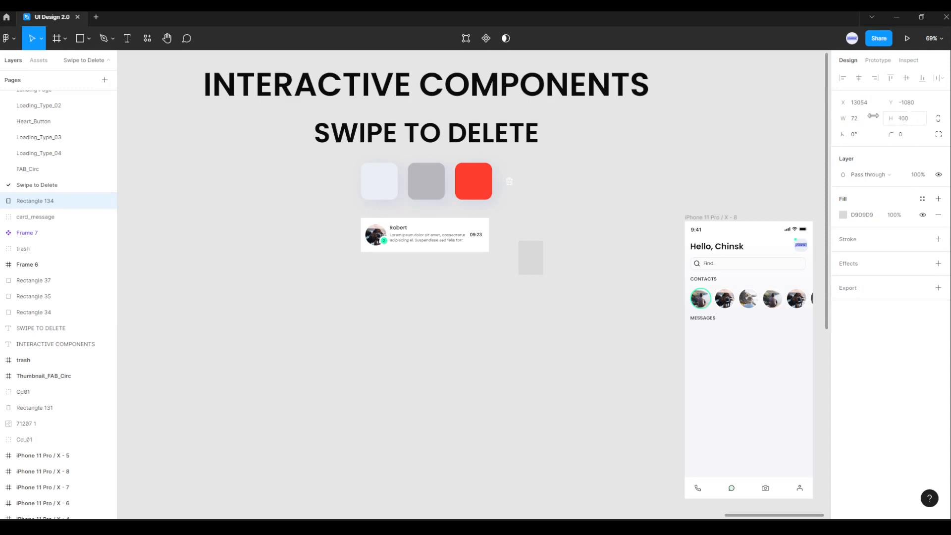
# Move the message card further down below the colour swatches and place the grey rectangle just to its right, level with it.
pyautogui.scroll(5, 494, 233)
pyautogui.click(460, 225)
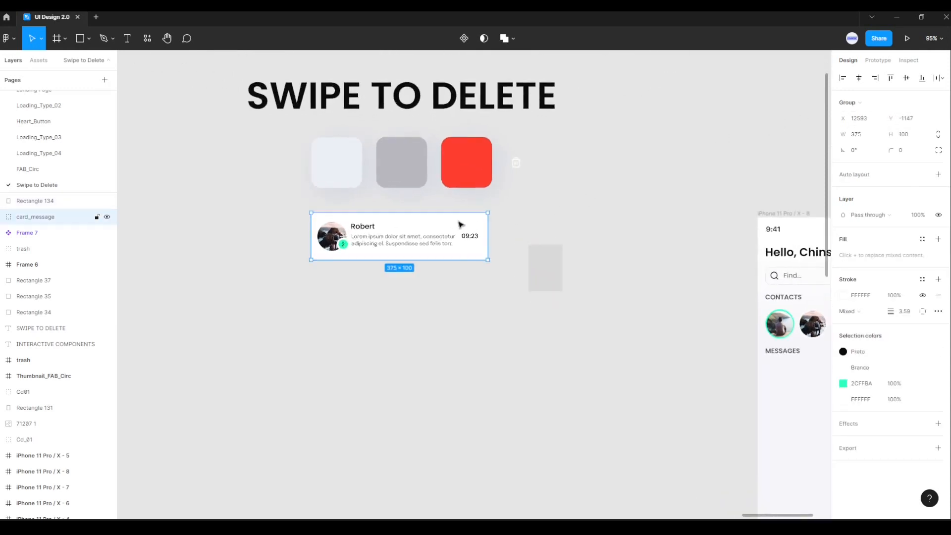
pyautogui.moveTo(461, 225); pyautogui.dragTo(458, 337)
pyautogui.click(545, 267)
pyautogui.scroll(2, 527, 290)
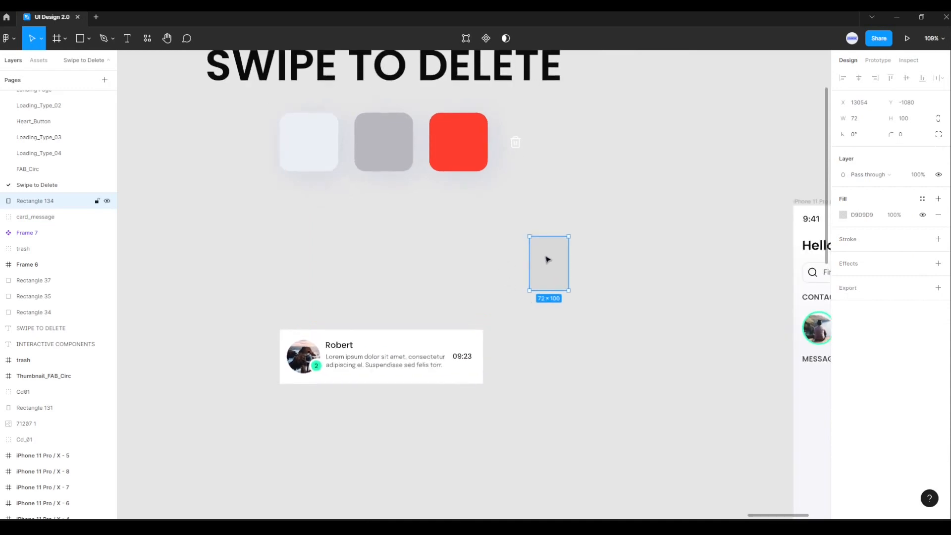
pyautogui.moveTo(547, 260); pyautogui.dragTo(534, 358)
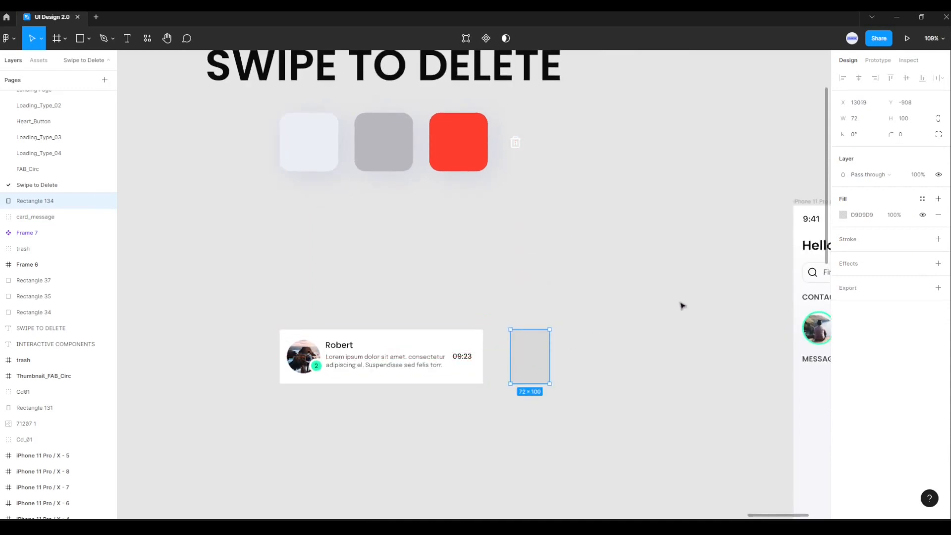
# Fill the rectangle with the red FE3D2F sampled from the red swatch.
pyautogui.click(843, 215)
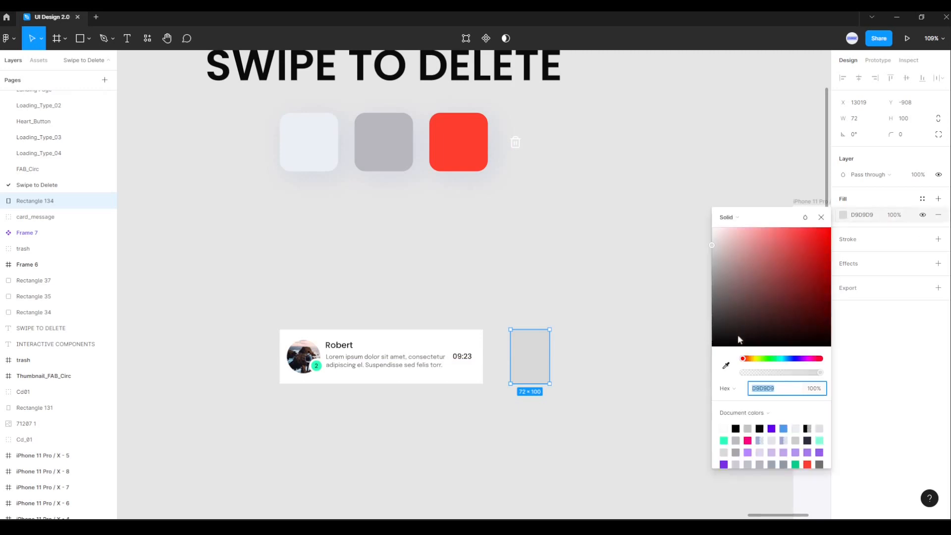
pyautogui.click(726, 365)
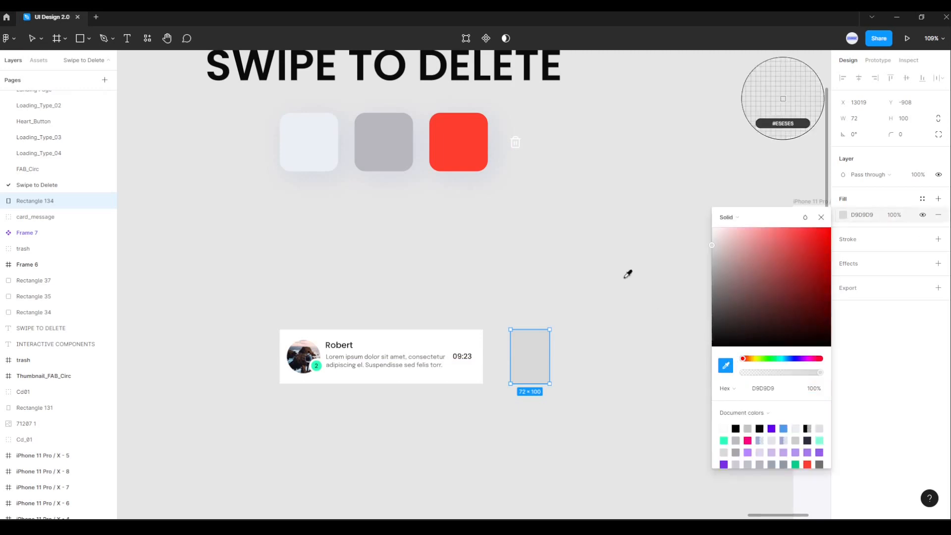
pyautogui.click(460, 141)
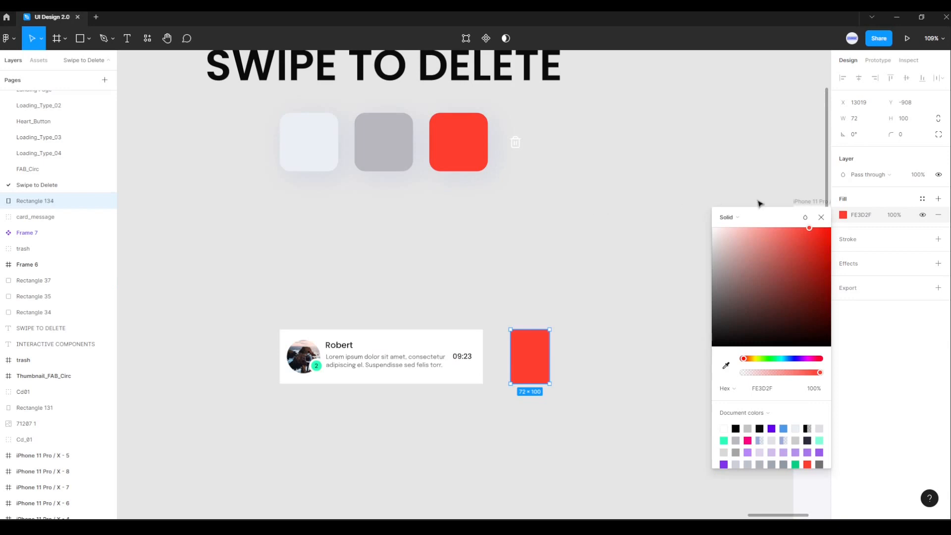
pyautogui.click(821, 217)
pyautogui.click(614, 382)
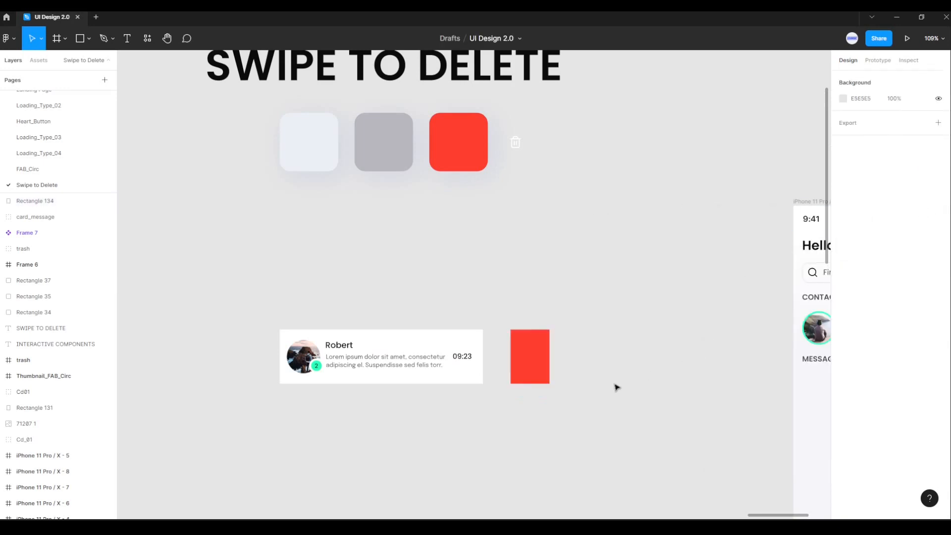
# Move the trash icon onto the red rectangle and bring it to the front.
pyautogui.click(516, 143)
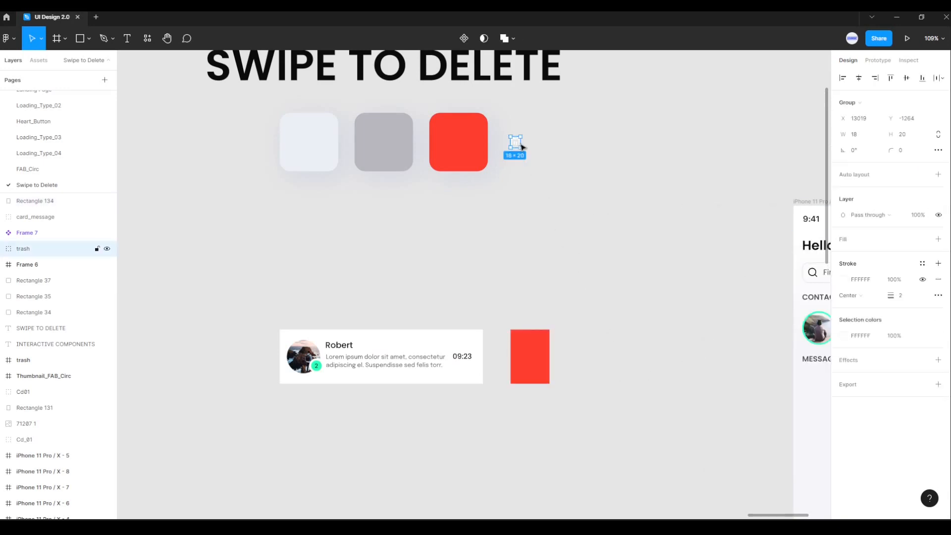
pyautogui.moveTo(516, 143); pyautogui.dragTo(530, 362)
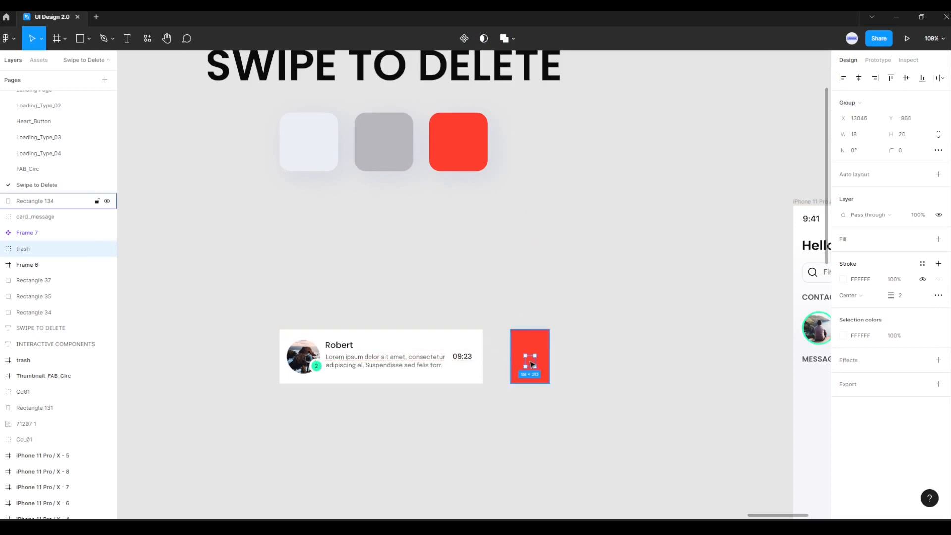
pyautogui.rightClick(530, 364)
pyautogui.click(548, 293)
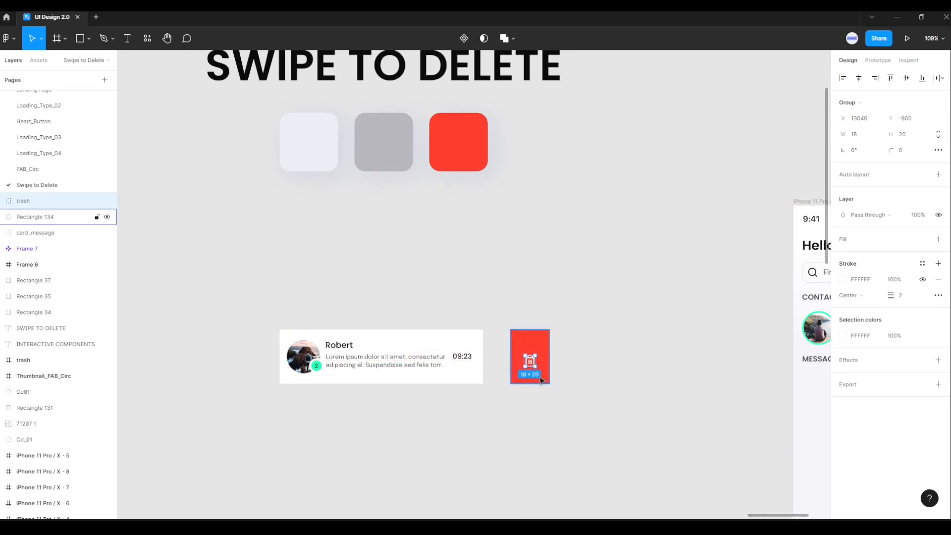
pyautogui.scroll(5, 538, 376)
pyautogui.moveTo(527, 351); pyautogui.dragTo(532, 347)
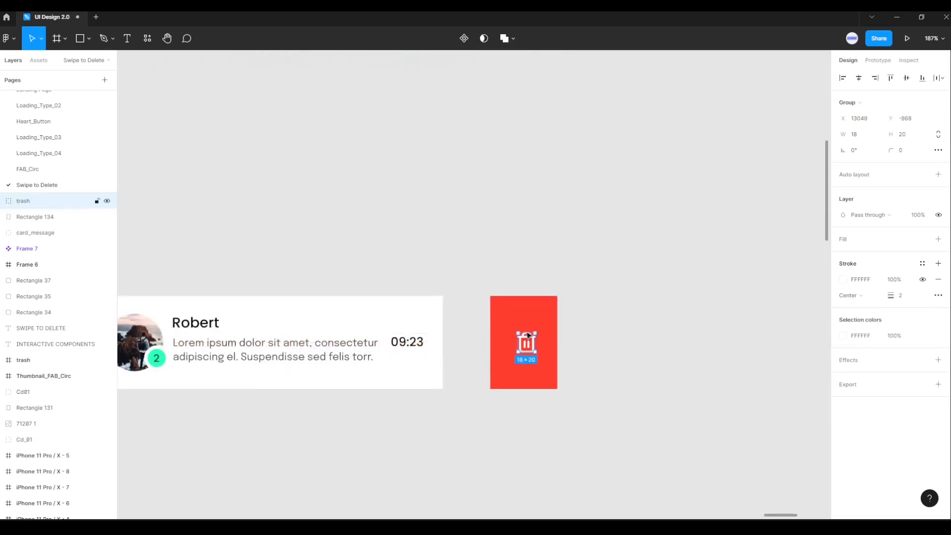
# Centre the trash icon and the red rectangle on each other horizontally and vertically.
pyautogui.keyDown('shift'); pyautogui.click(511, 314); pyautogui.keyUp('shift')
pyautogui.click(860, 78)
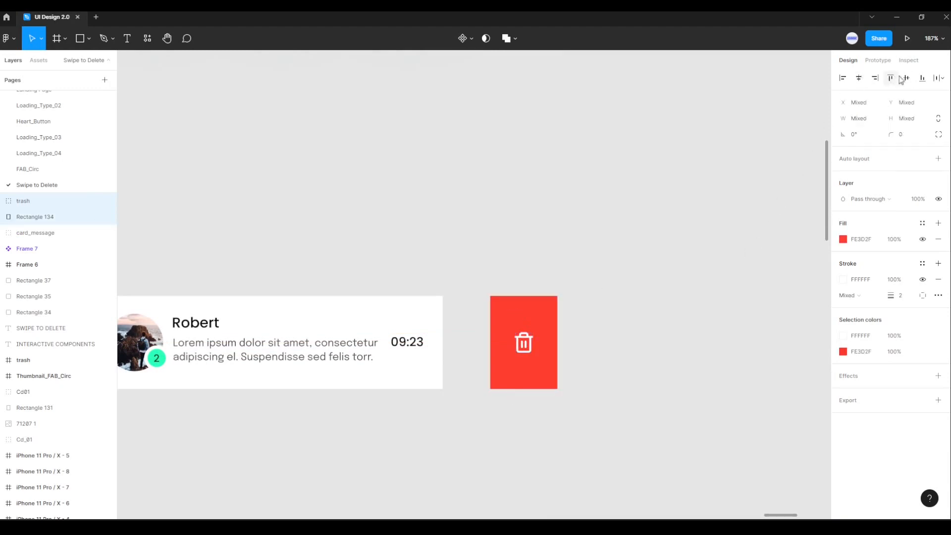
pyautogui.click(597, 409)
# Frame the trash icon and red rectangle together and name the frame "delete".
pyautogui.hscroll(-3, 556, 424)
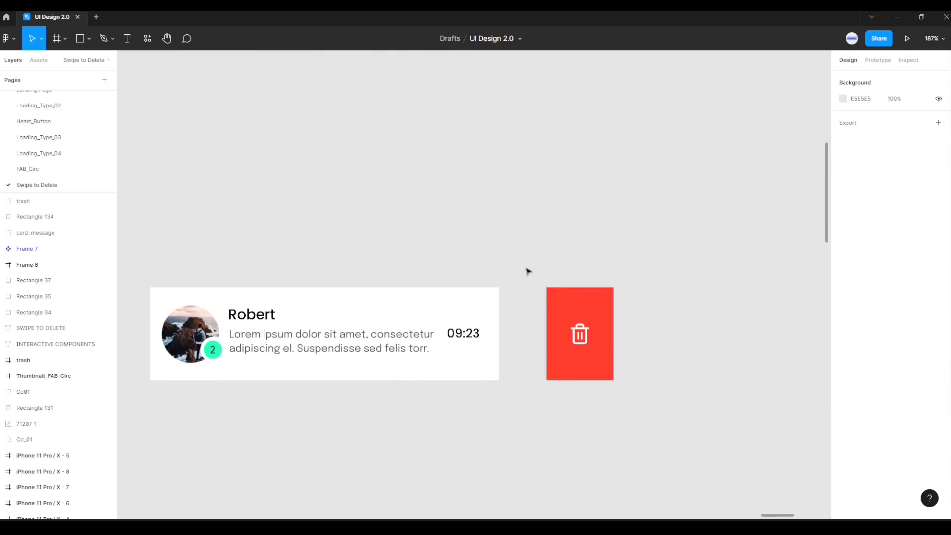
pyautogui.moveTo(516, 256); pyautogui.dragTo(683, 436)
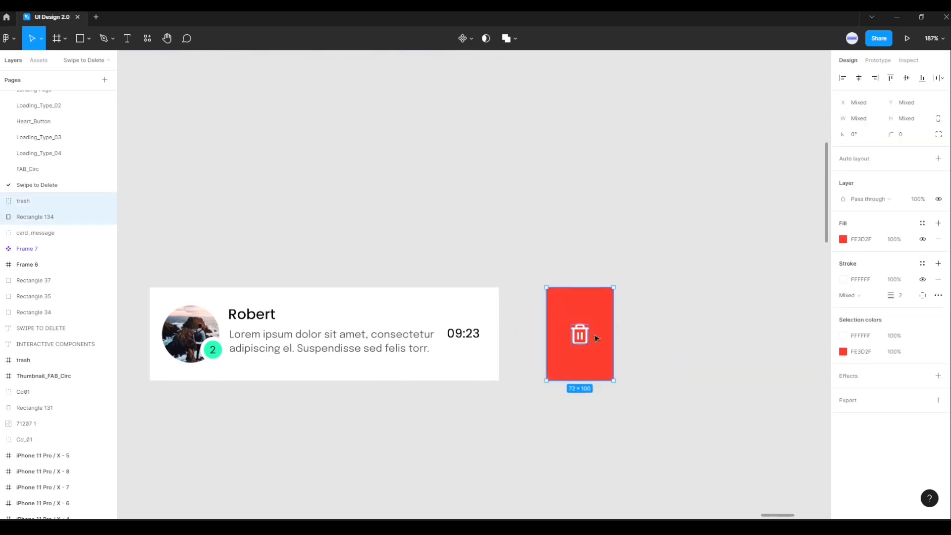
pyautogui.rightClick(593, 311)
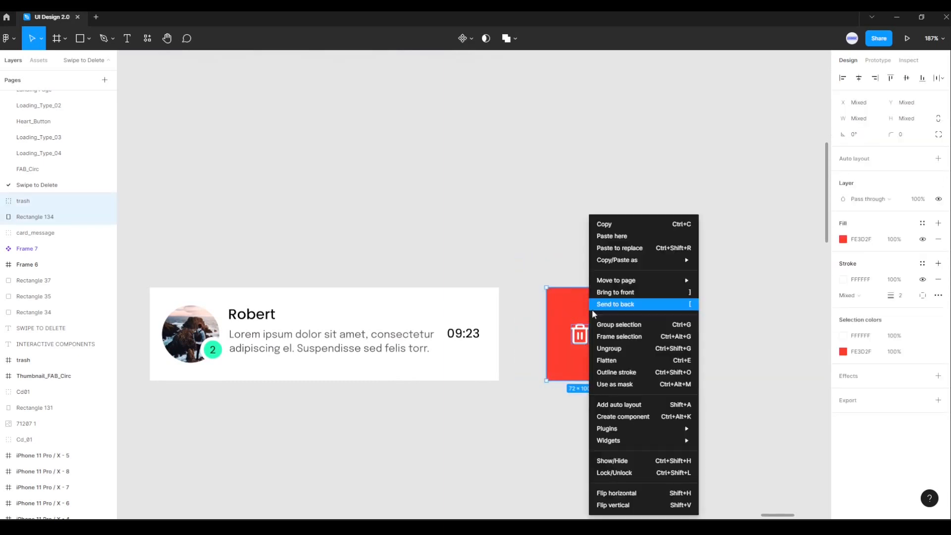
pyautogui.click(634, 340)
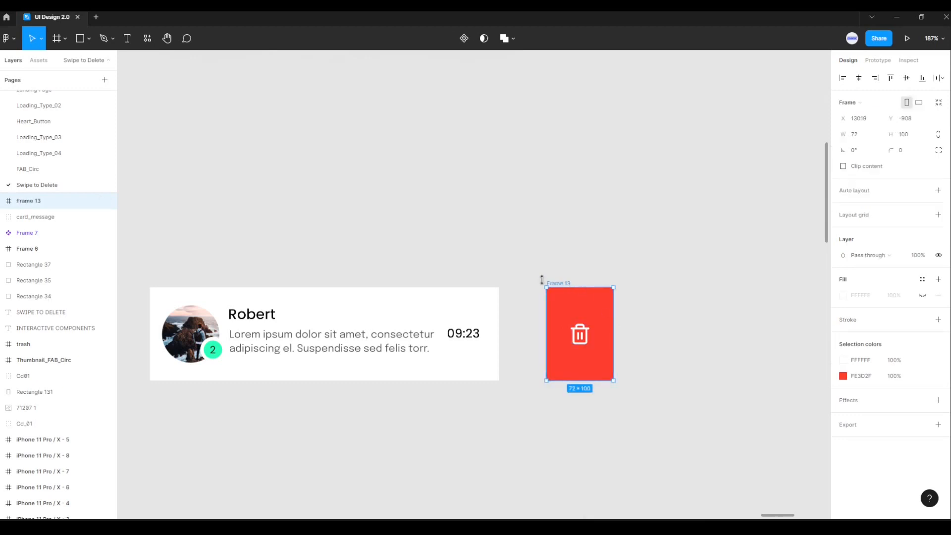
pyautogui.doubleClick(36, 207)
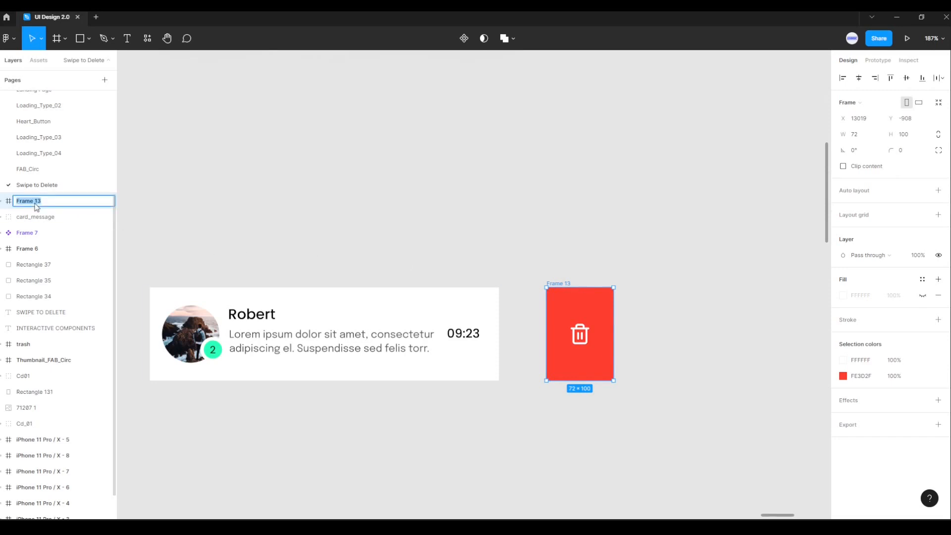
pyautogui.write('D')
pyautogui.press('Return')
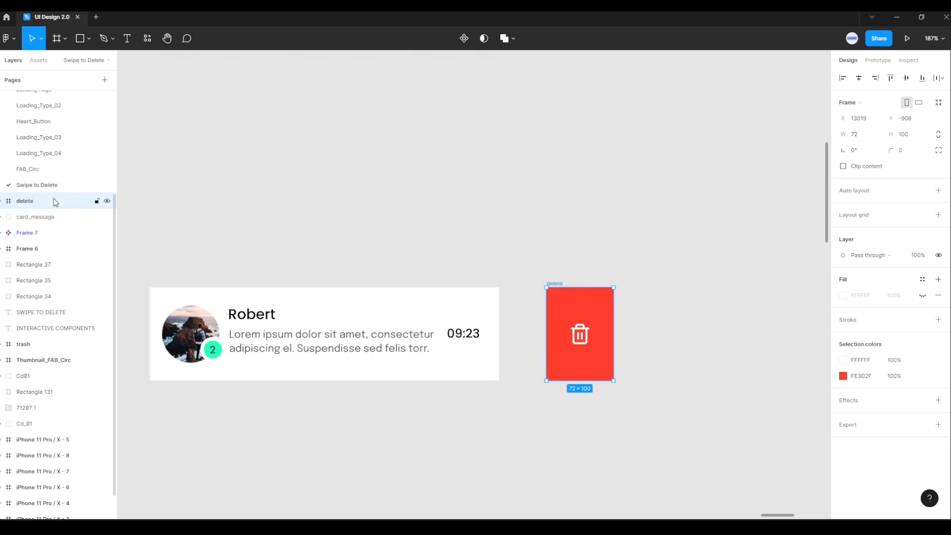
# Wrap the message card group in a frame and name the frame "message".
pyautogui.click(193, 275)
pyautogui.moveTo(137, 273); pyautogui.dragTo(522, 443)
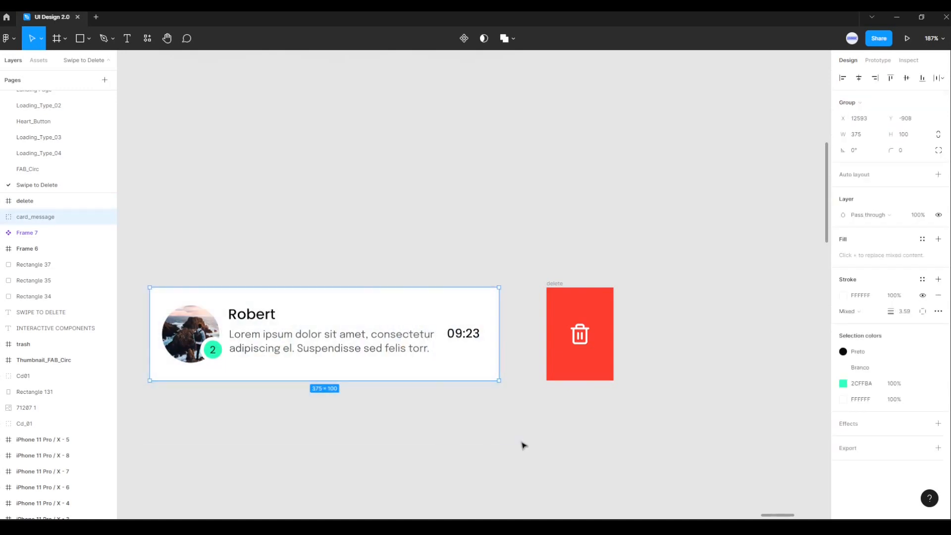
pyautogui.rightClick(399, 316)
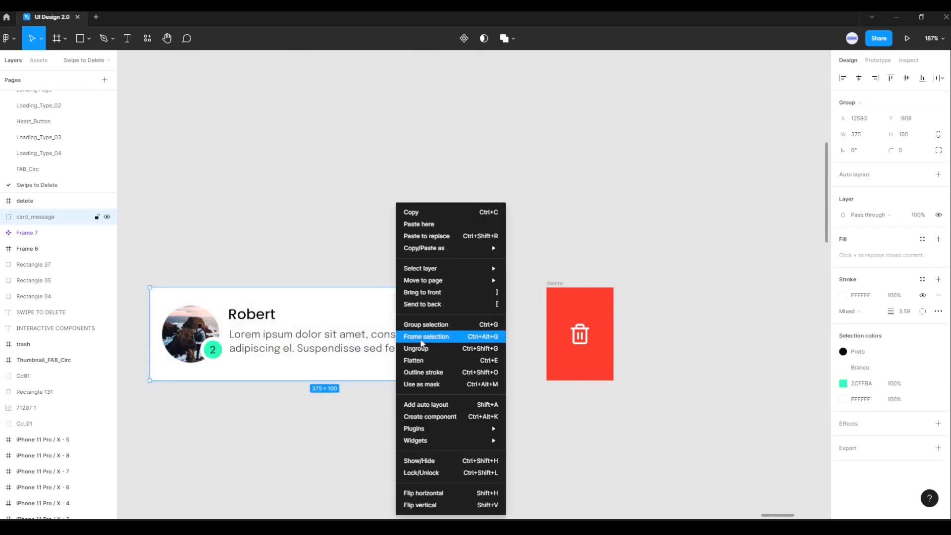
pyautogui.click(432, 341)
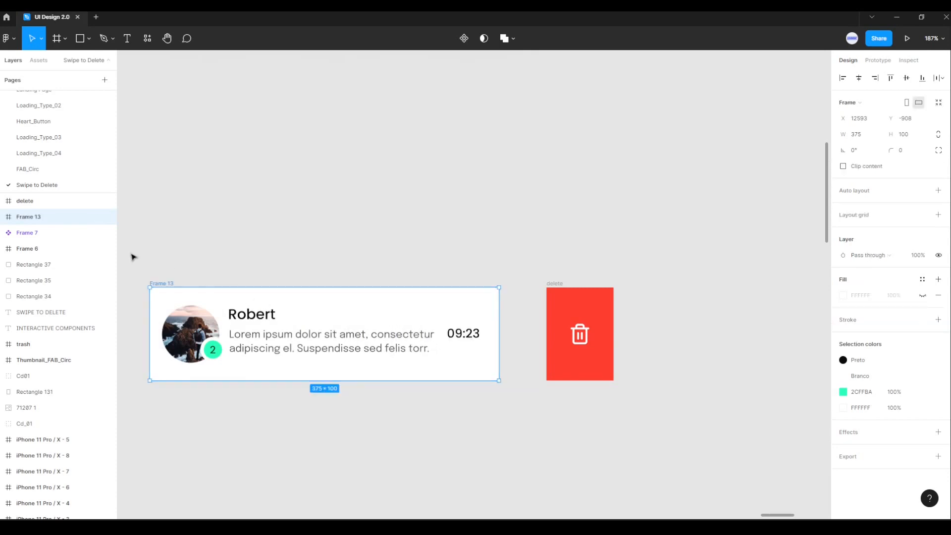
pyautogui.doubleClick(28, 217)
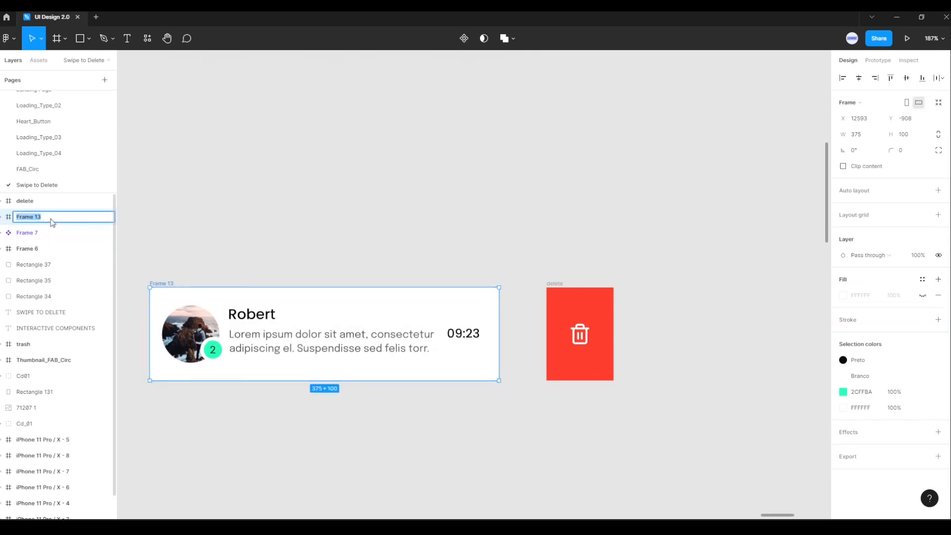
pyautogui.write('message')
pyautogui.press('Return')
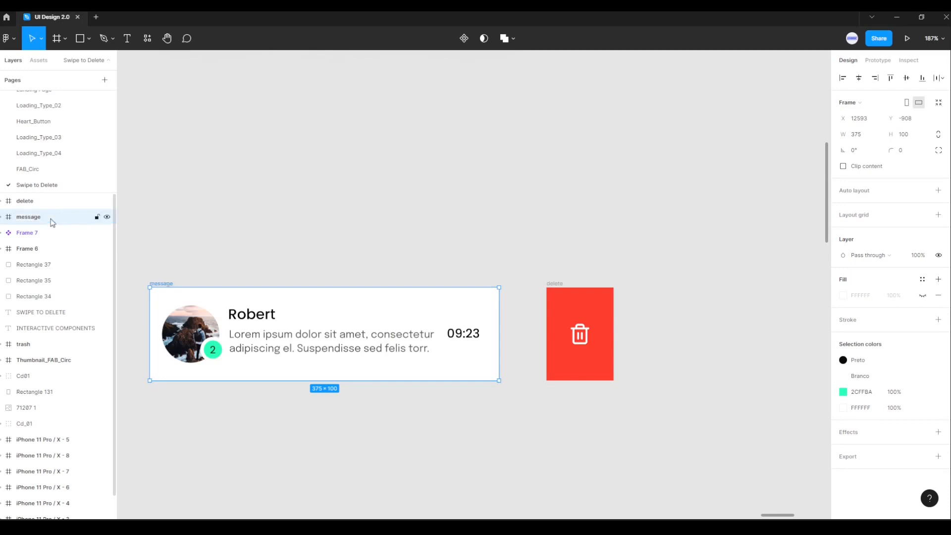
pyautogui.click(28, 203)
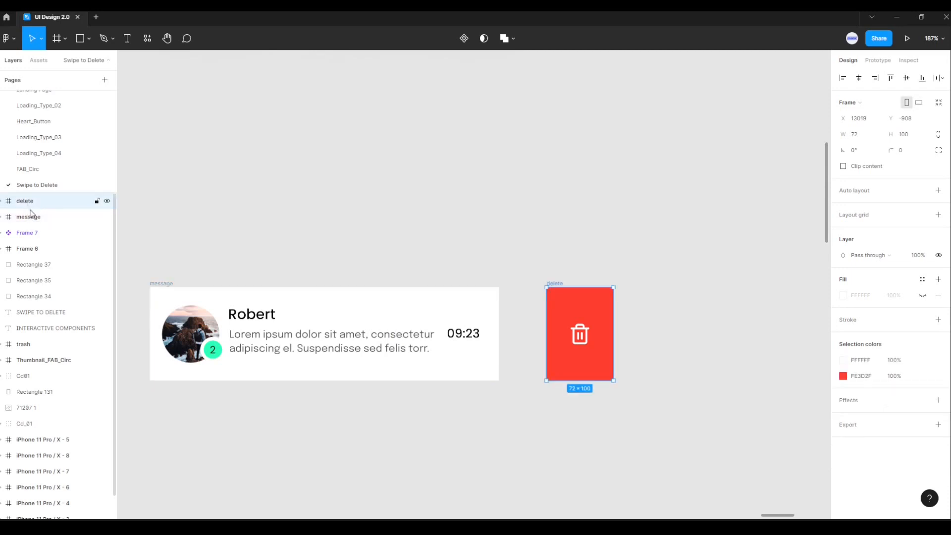
pyautogui.click(27, 213)
pyautogui.click(25, 203)
pyautogui.click(26, 213)
pyautogui.click(26, 202)
pyautogui.click(27, 216)
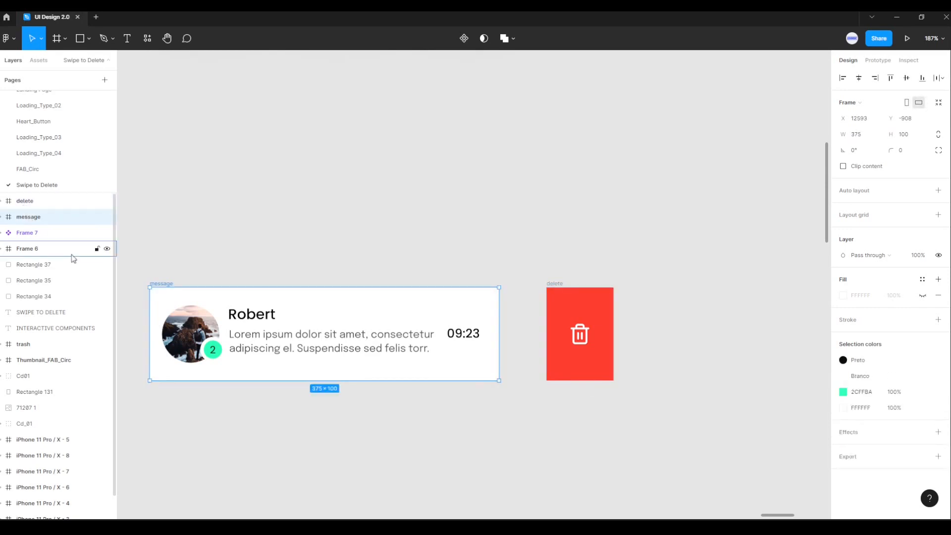
# Move the delete frame over the message card, flush with the card's right edge.
pyautogui.click(605, 431)
pyautogui.click(554, 284)
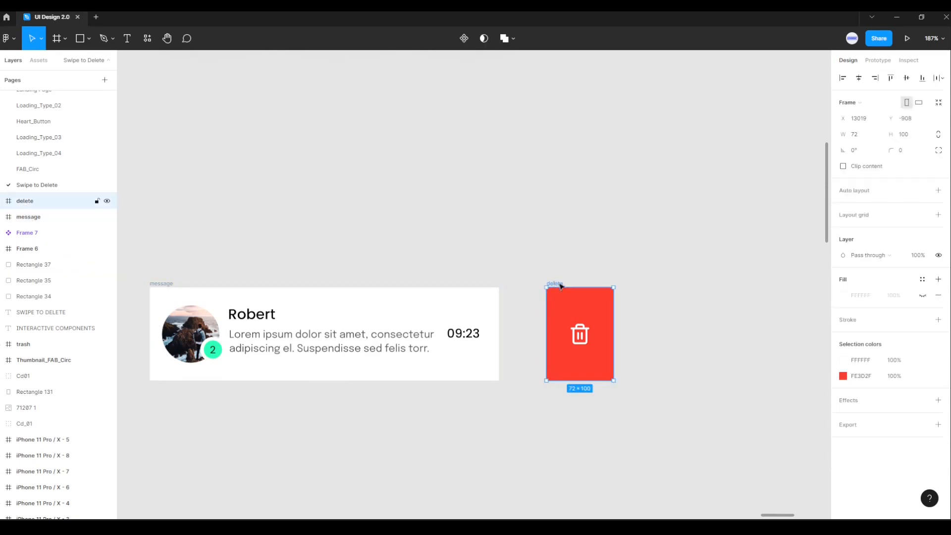
pyautogui.moveTo(561, 286); pyautogui.dragTo(445, 288)
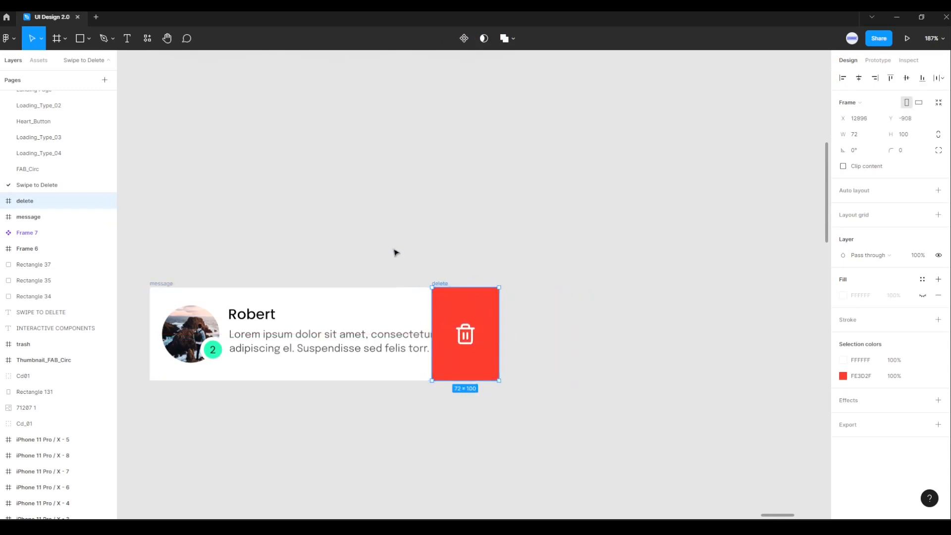
pyautogui.moveTo(393, 251); pyautogui.dragTo(531, 208)
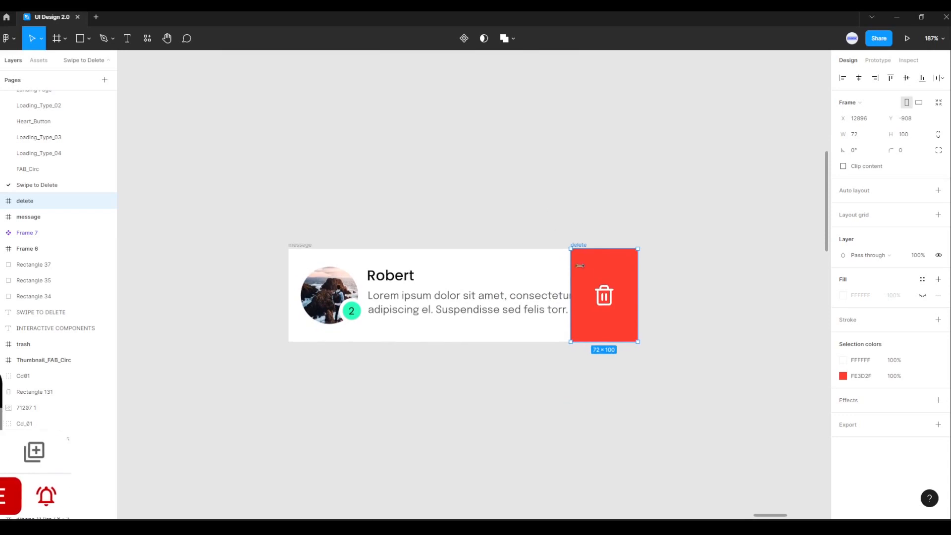
# Send the delete frame to the back so it sits behind the message card.
pyautogui.rightClick(614, 271)
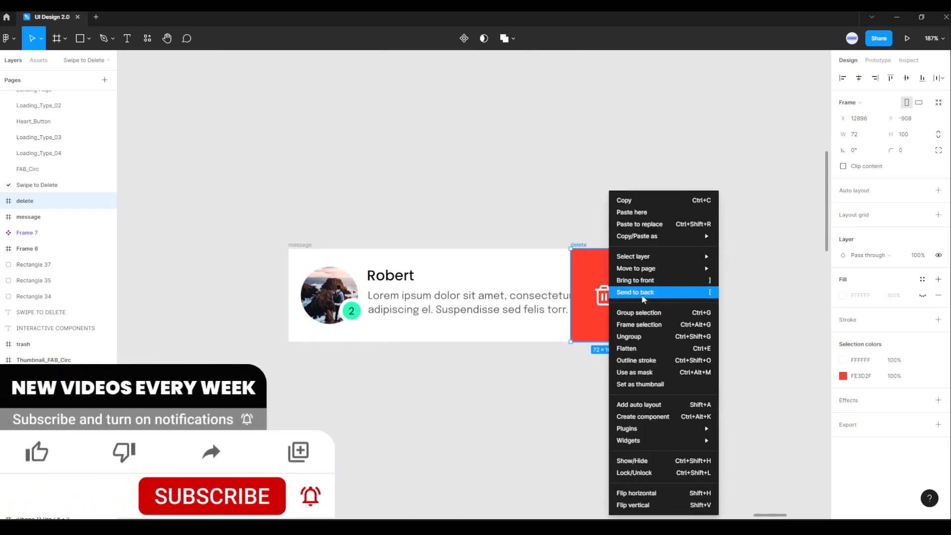
pyautogui.click(631, 293)
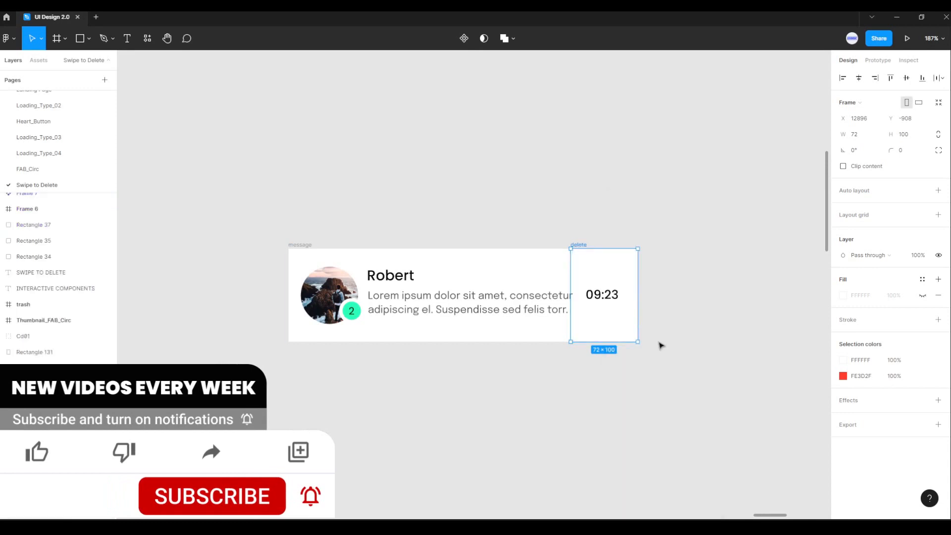
pyautogui.click(679, 375)
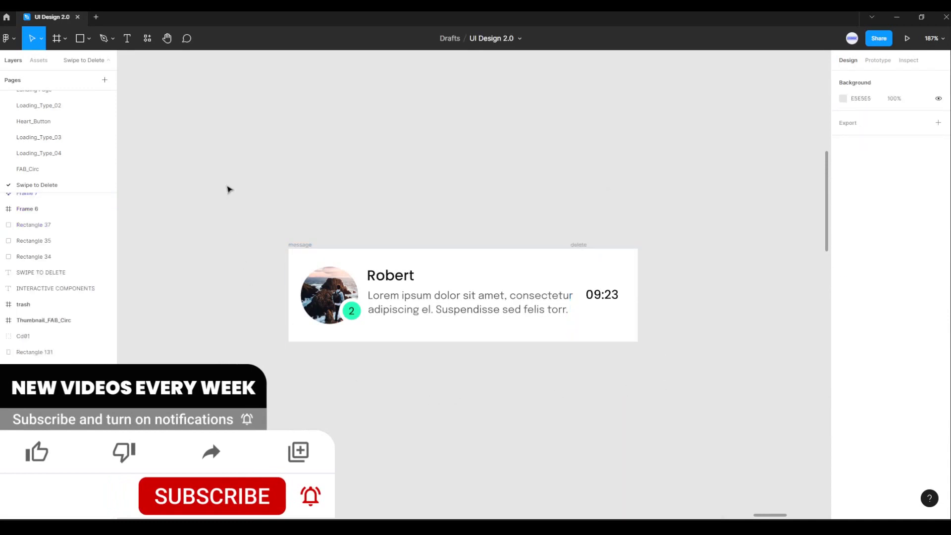
# Frame the message and delete frames together and name the new frame "card".
pyautogui.moveTo(227, 186); pyautogui.dragTo(738, 435)
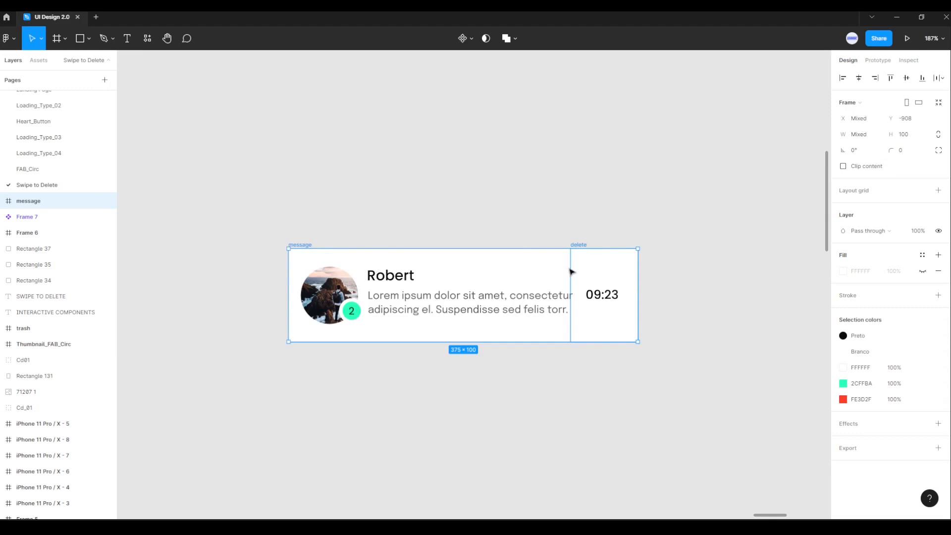
pyautogui.rightClick(585, 278)
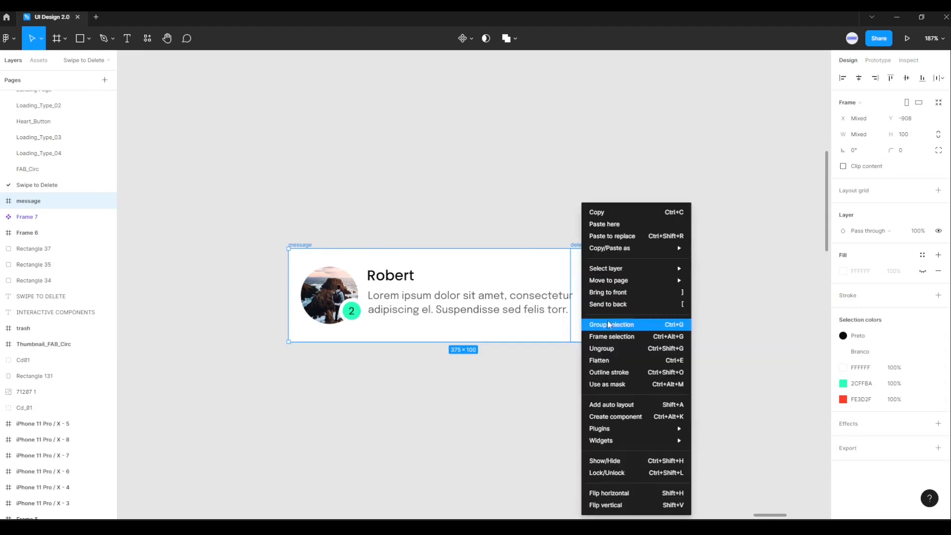
pyautogui.click(608, 339)
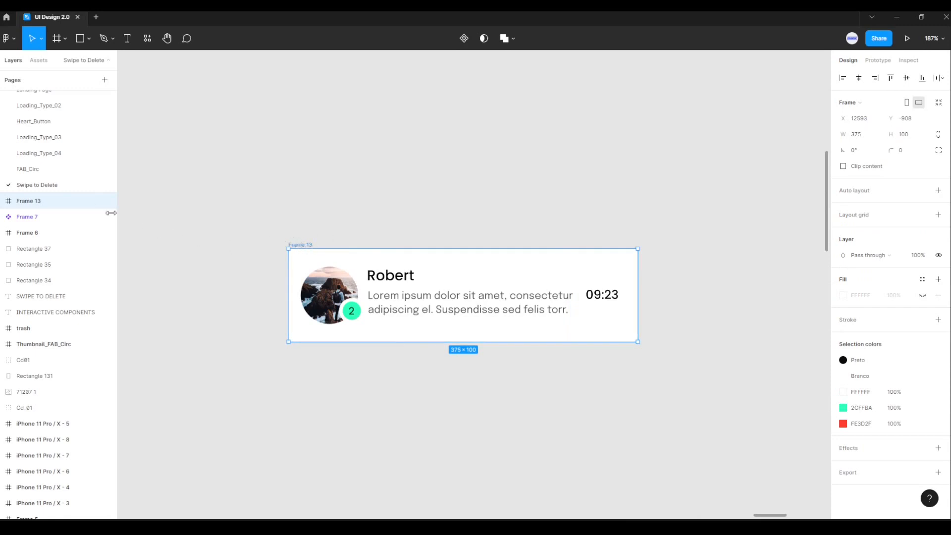
pyautogui.doubleClick(38, 204)
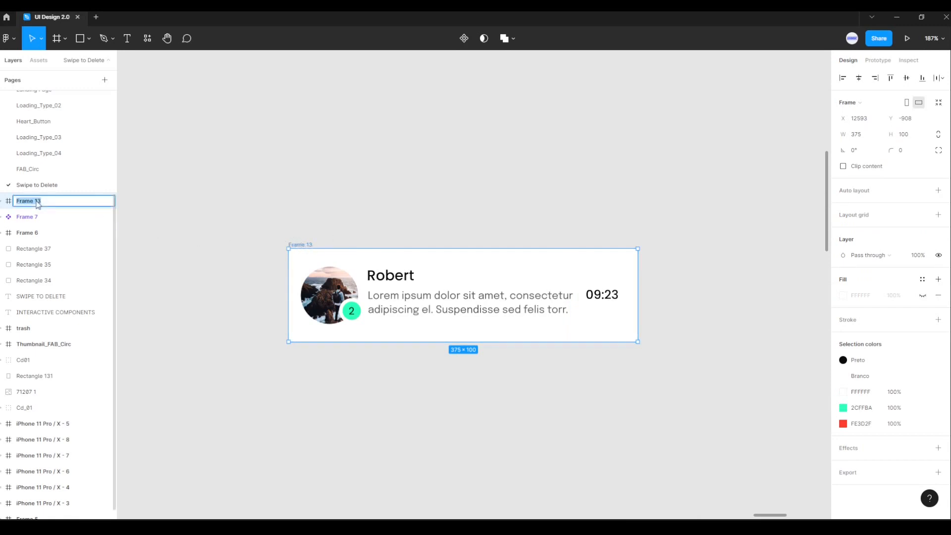
pyautogui.write('card')
pyautogui.press('Return')
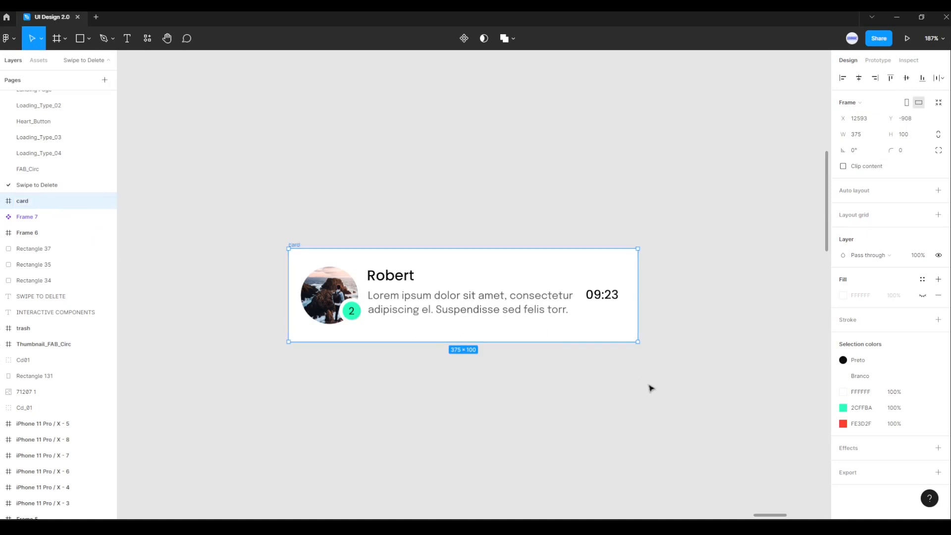
# Turn the card frame into a component, give it a variant property and add a second variant.
pyautogui.click(684, 402)
pyautogui.moveTo(247, 198); pyautogui.dragTo(713, 414)
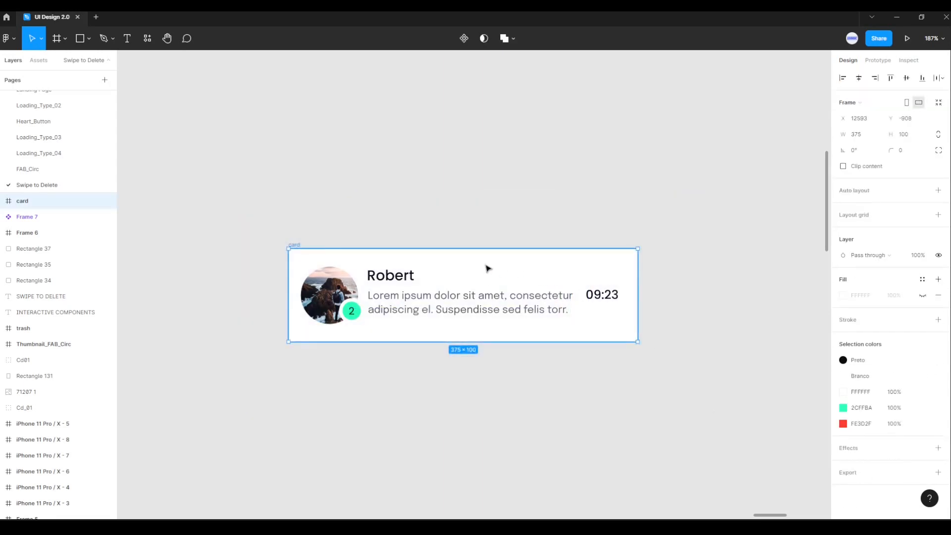
pyautogui.click(464, 39)
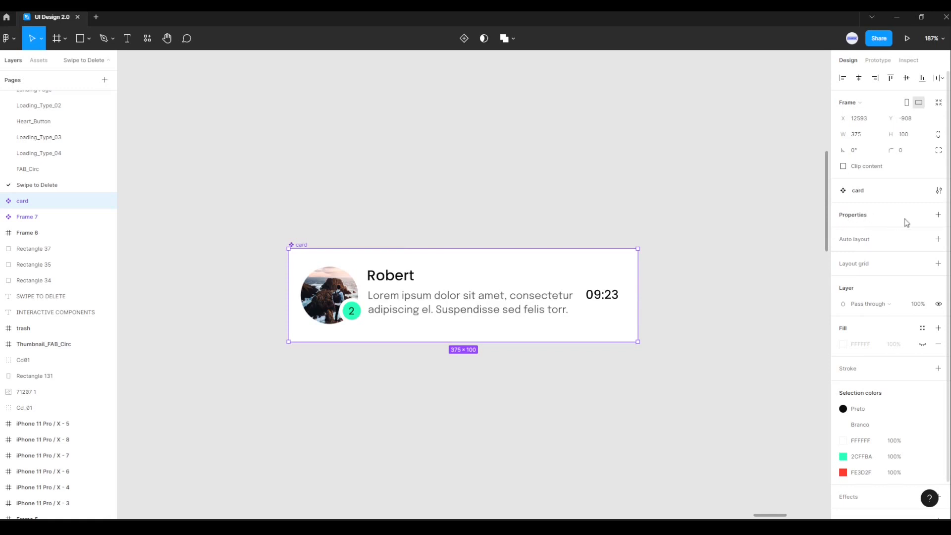
pyautogui.click(938, 216)
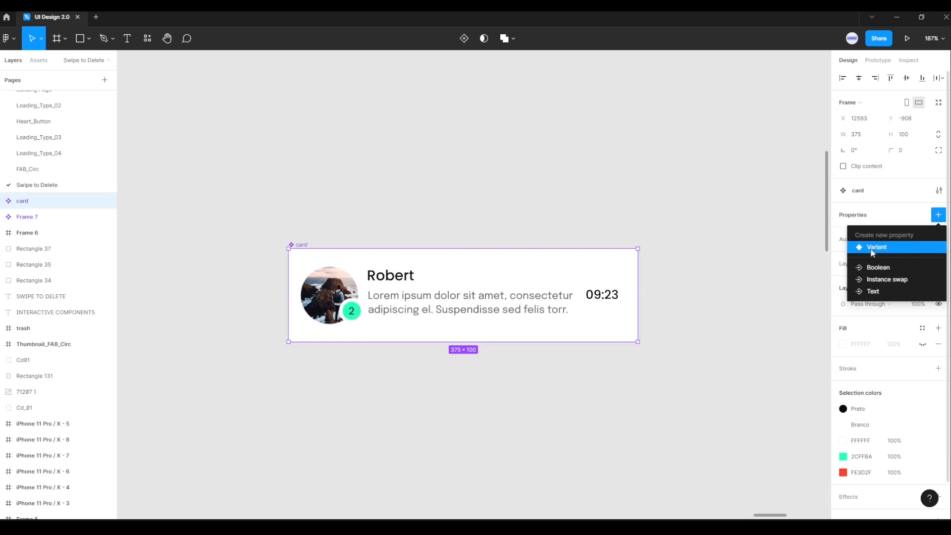
pyautogui.click(881, 253)
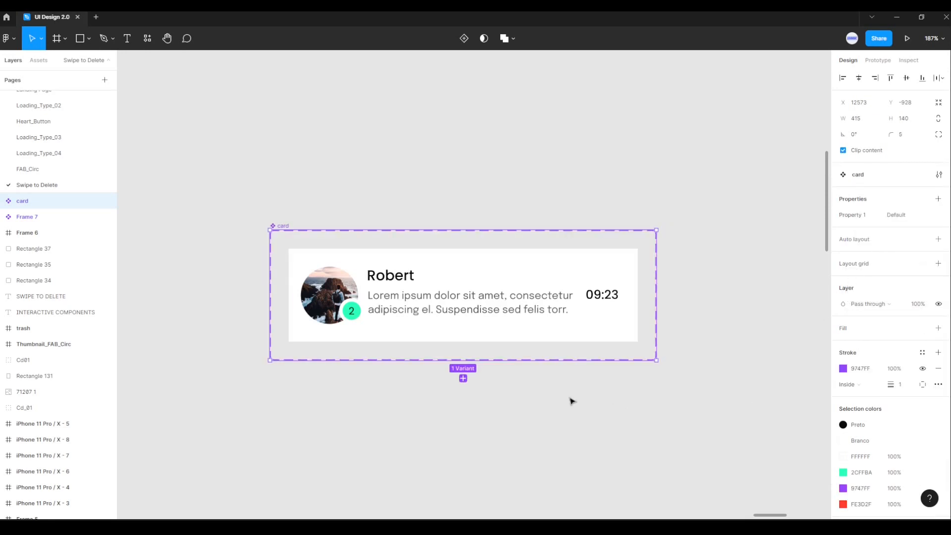
pyautogui.click(463, 379)
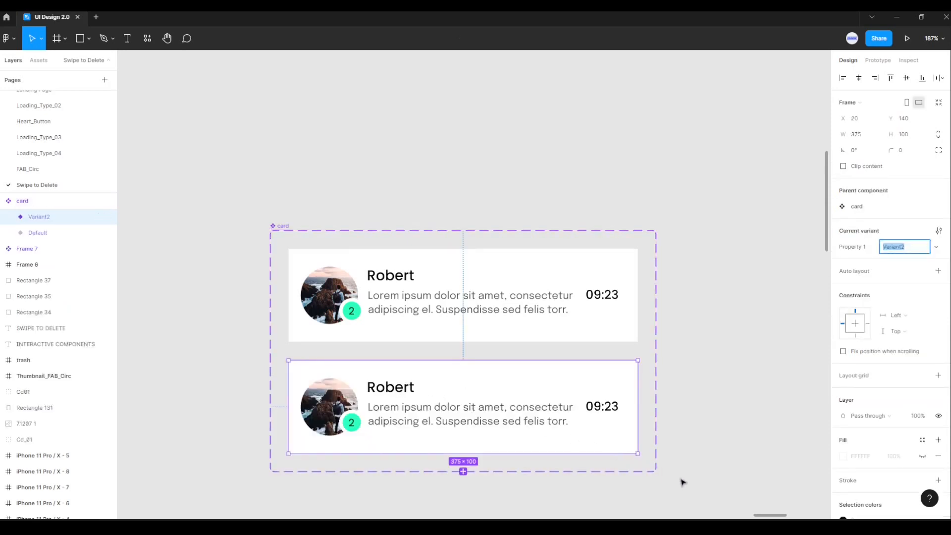
# Shift the message frame inside Variant2 leftward to X -72, so its right edge meets the red delete area's left edge.
pyautogui.click(503, 392)
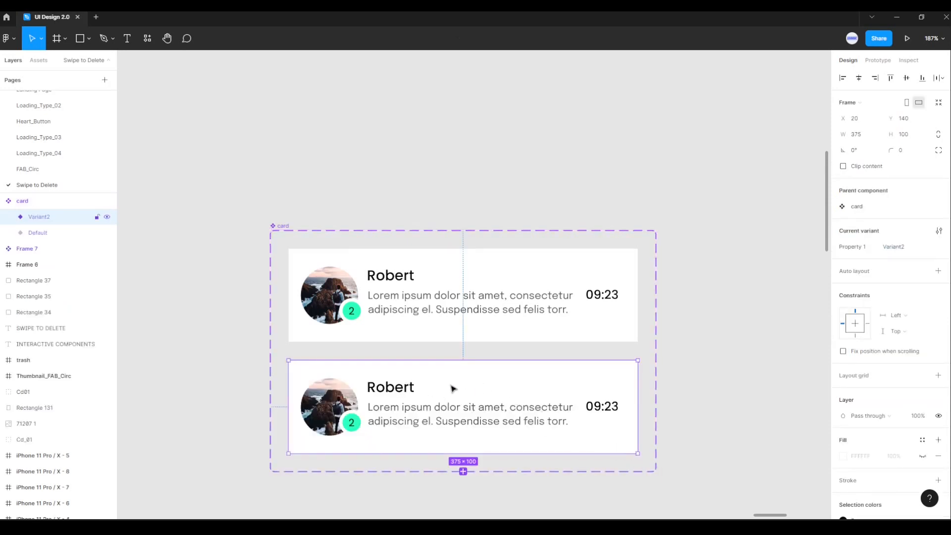
pyautogui.click(9, 217)
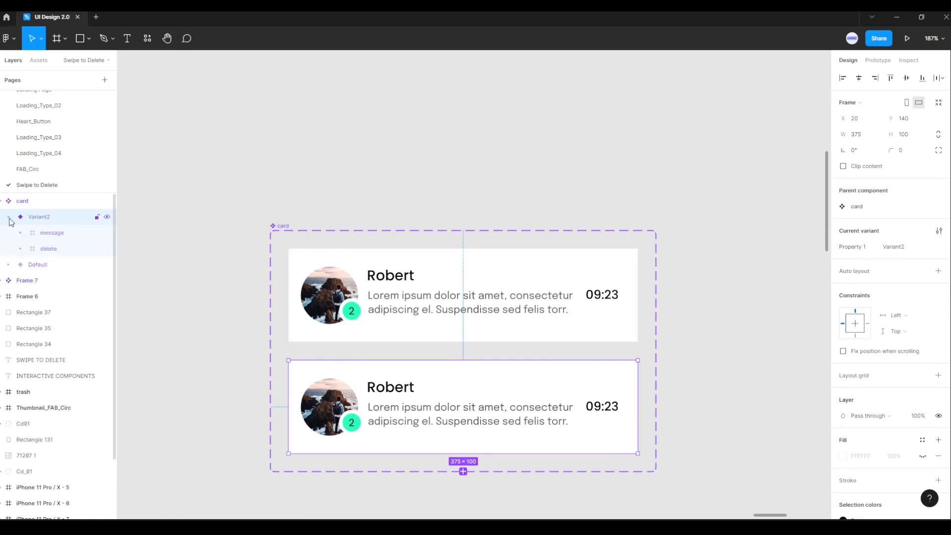
pyautogui.click(54, 234)
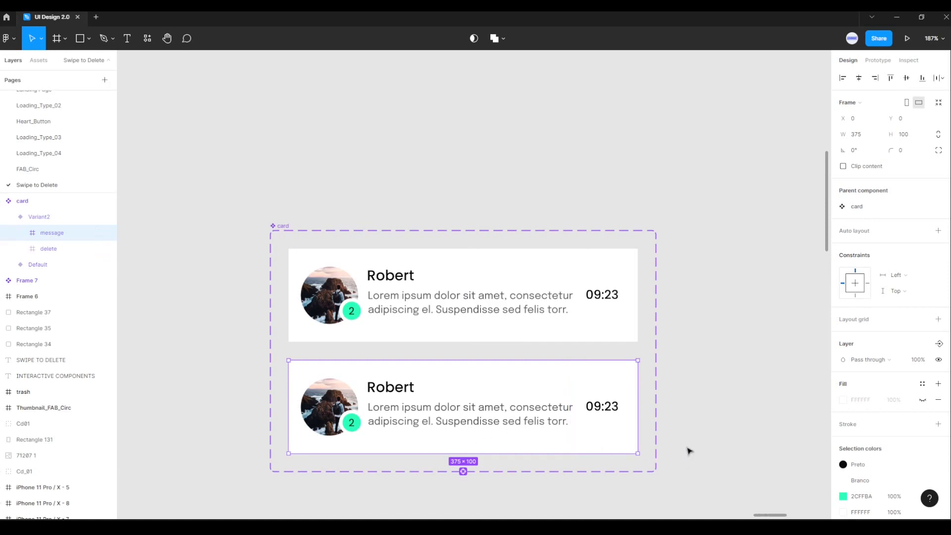
pyautogui.press('Left')
pyautogui.press('Left')
pyautogui.press('Left')
pyautogui.press('Left')
pyautogui.press('Left')
pyautogui.press('Left')
pyautogui.press('Left')
pyautogui.press('Left')
pyautogui.press('Left')
pyautogui.press('Left')
pyautogui.press('Left')
pyautogui.press('Left')
pyautogui.press('Left')
pyautogui.press('Left')
pyautogui.press('Left')
pyautogui.press('Left')
pyautogui.press('Left')
pyautogui.press('Left')
pyautogui.press('Left')
pyautogui.press('Left')
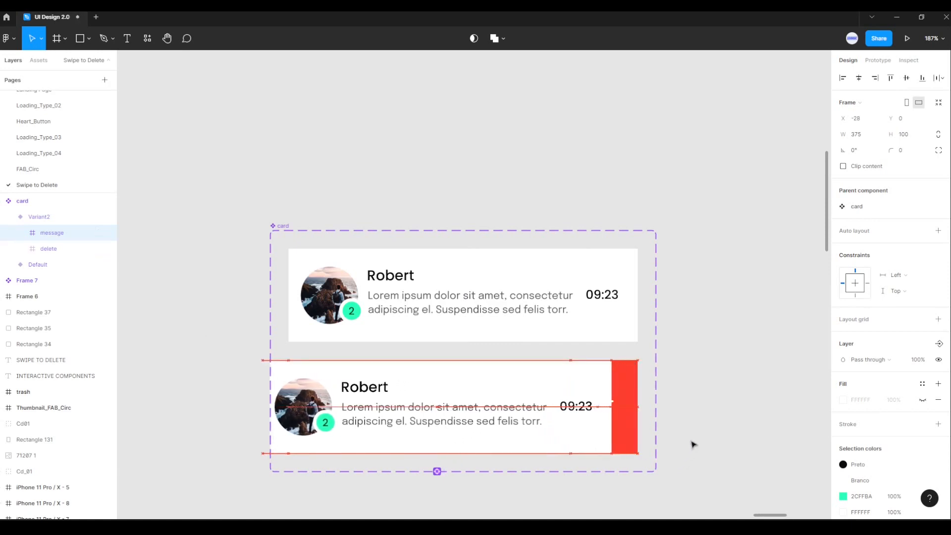
pyautogui.press('Left')
pyautogui.press('Left')
pyautogui.press('Left')
pyautogui.press('Left')
pyautogui.press('Left')
pyautogui.press('Left')
pyautogui.press('Left')
pyautogui.press('Left')
pyautogui.press('Left')
pyautogui.press('Left')
pyautogui.press('Left')
pyautogui.press('Left')
pyautogui.press('Left')
pyautogui.press('Left')
pyautogui.press('Left')
pyautogui.press('Left')
pyautogui.press('Left')
pyautogui.press('Left')
pyautogui.press('Left')
pyautogui.press('Left')
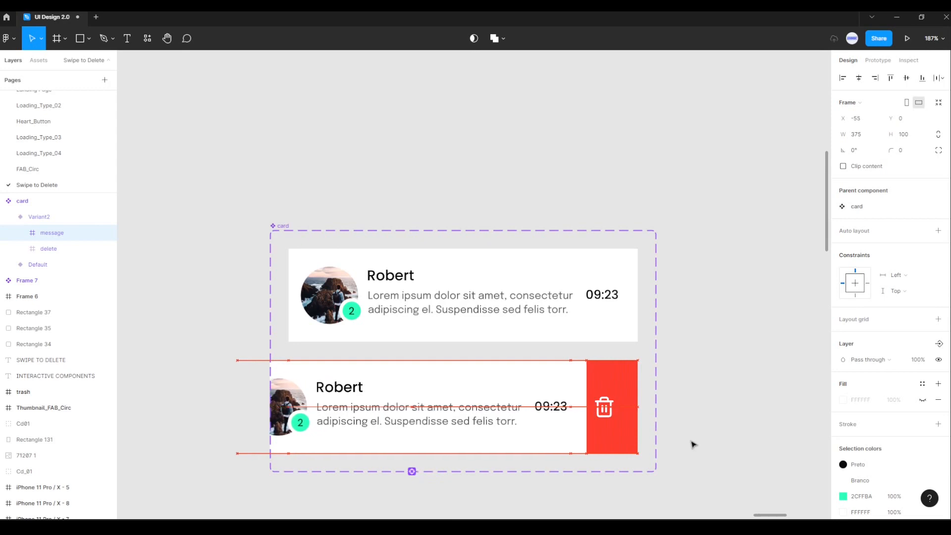
pyautogui.press('Left')
pyautogui.press('Left')
pyautogui.press('Left')
pyautogui.press('Left')
pyautogui.press('Left')
pyautogui.press('Left')
pyautogui.press('Left')
pyautogui.press('Left')
pyautogui.press('Left')
pyautogui.press('Left')
pyautogui.press('Left')
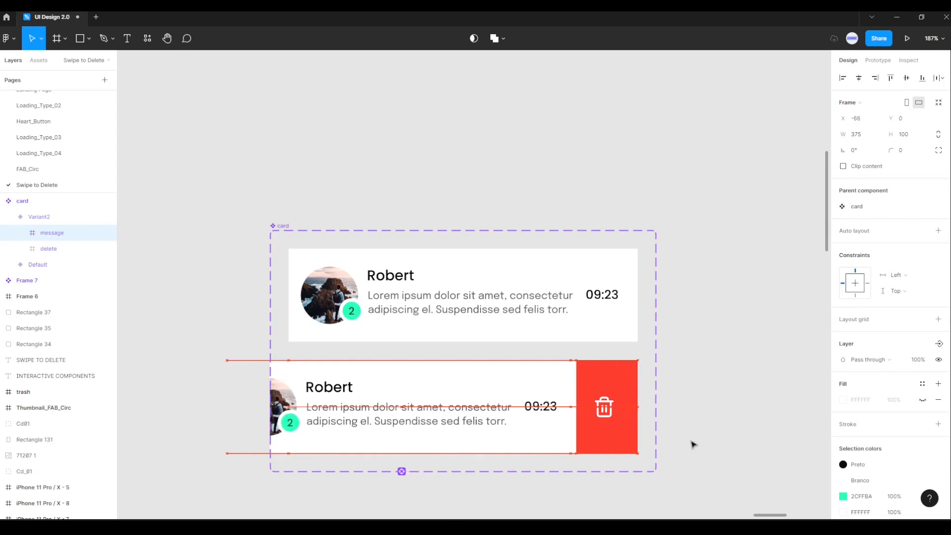
pyautogui.press('Left')
pyautogui.press('Left')
pyautogui.press('Left')
pyautogui.press('Left')
pyautogui.press('Left')
pyautogui.press('Left')
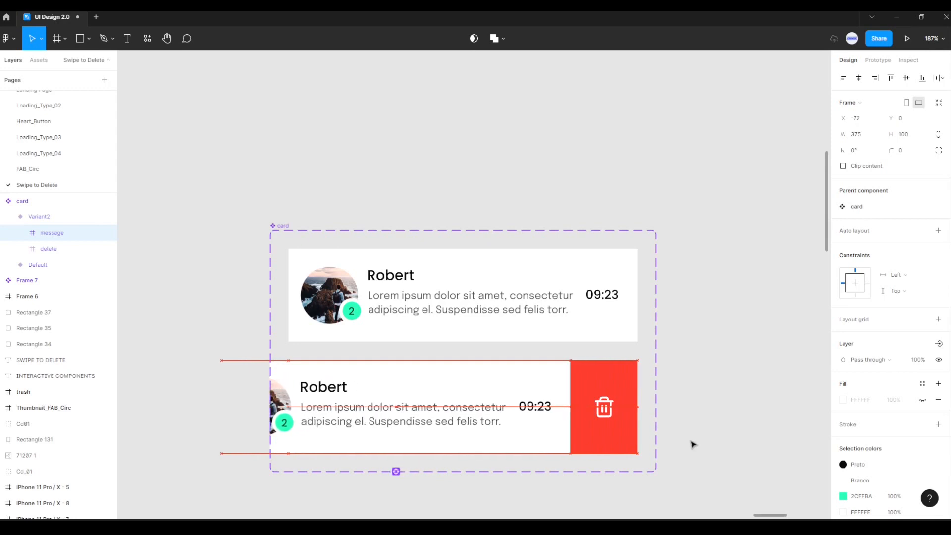
pyautogui.press('Left')
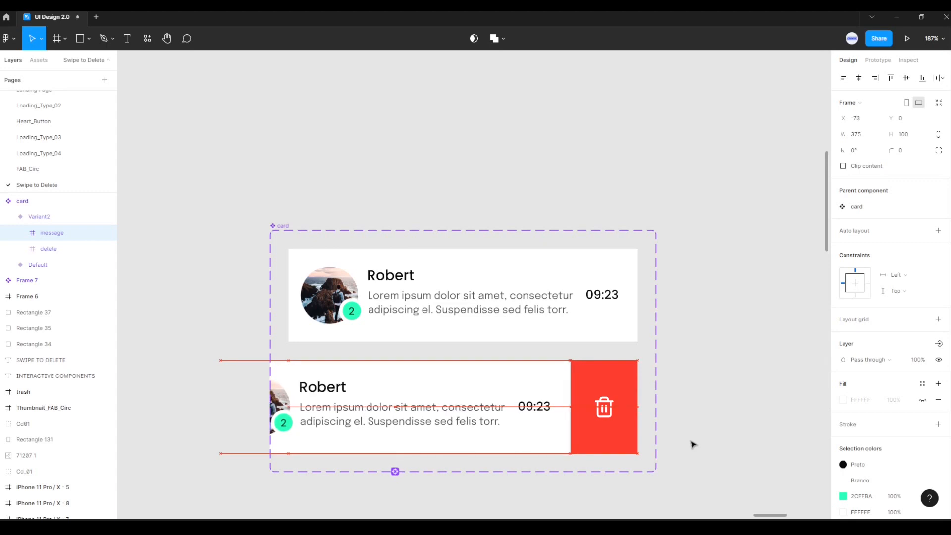
pyautogui.press('Right')
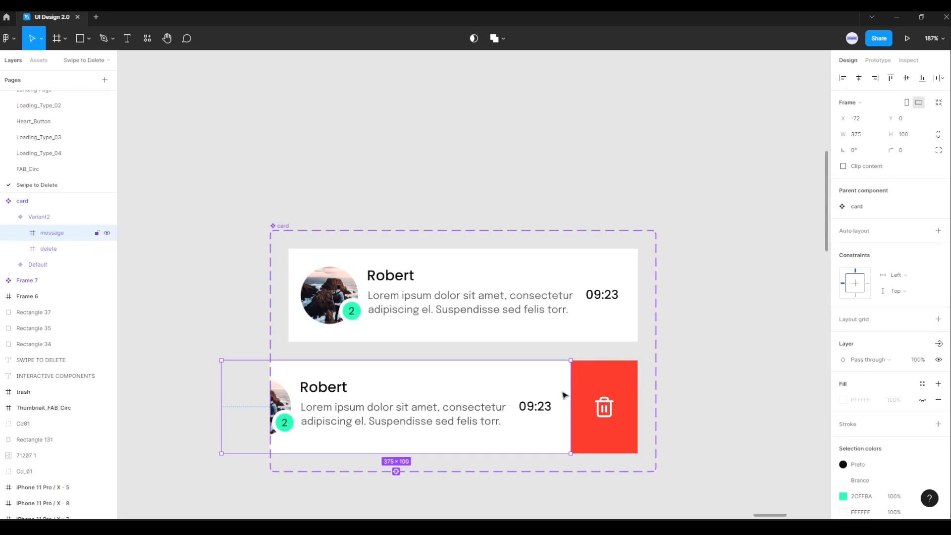
pyautogui.click(675, 484)
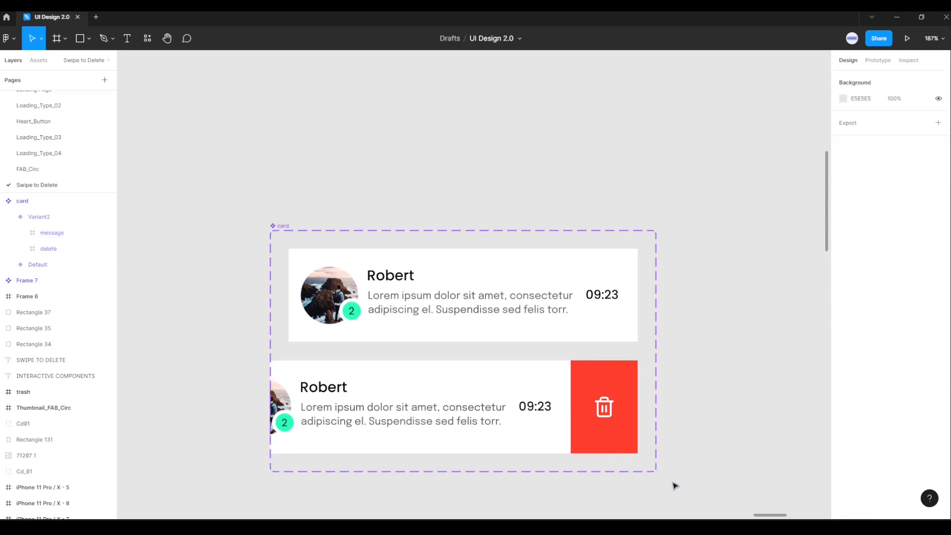
# Enable content clipping on Variant2 to hide the part of the message outside the card.
pyautogui.click(481, 378)
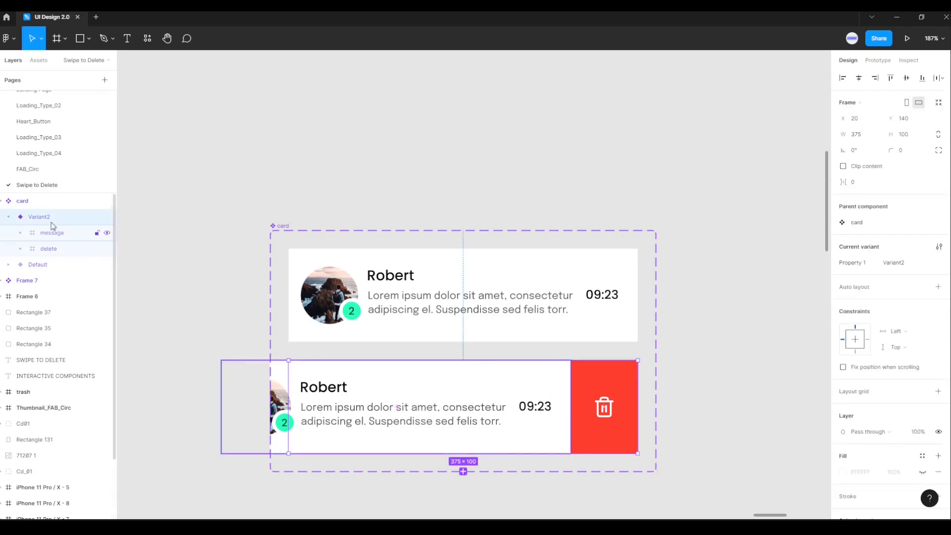
pyautogui.click(9, 216)
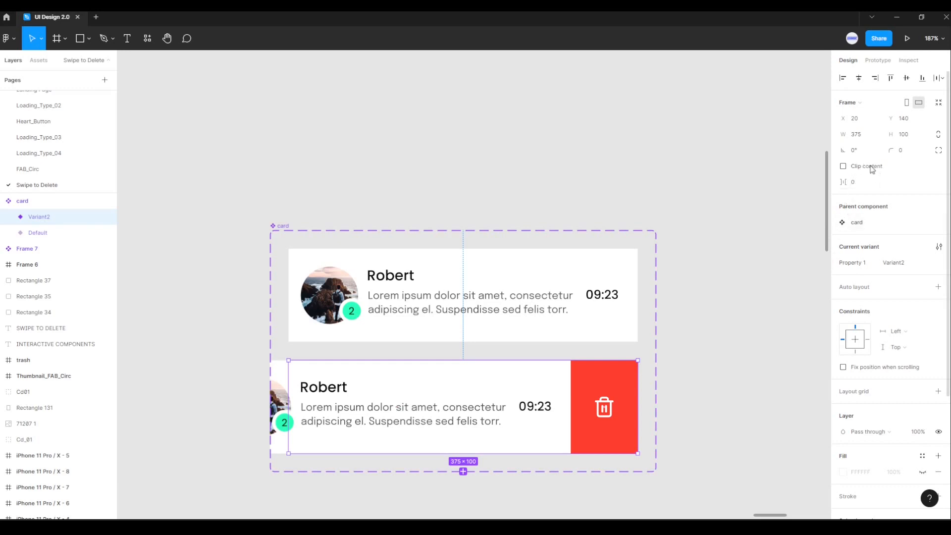
pyautogui.click(844, 167)
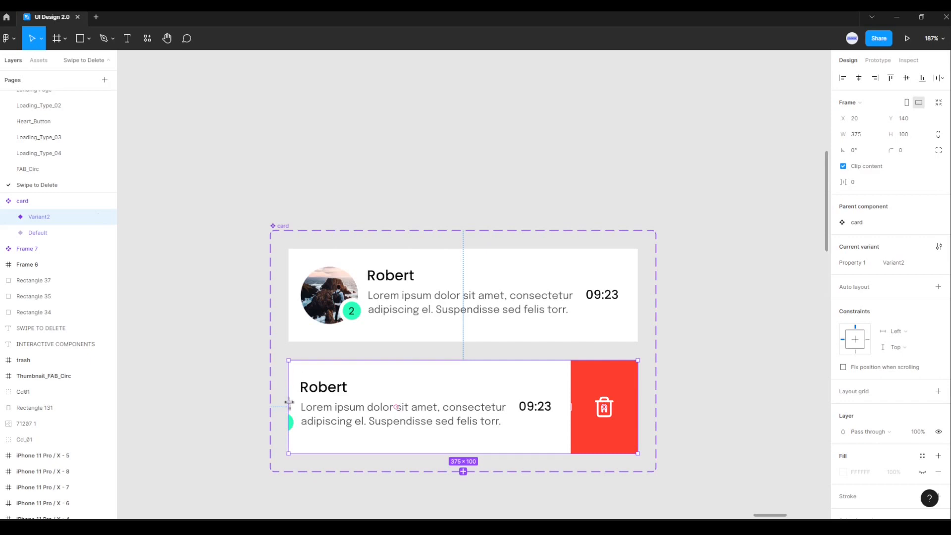
pyautogui.click(728, 478)
pyautogui.scroll(-1, 740, 438)
pyautogui.moveTo(739, 438); pyautogui.dragTo(753, 378)
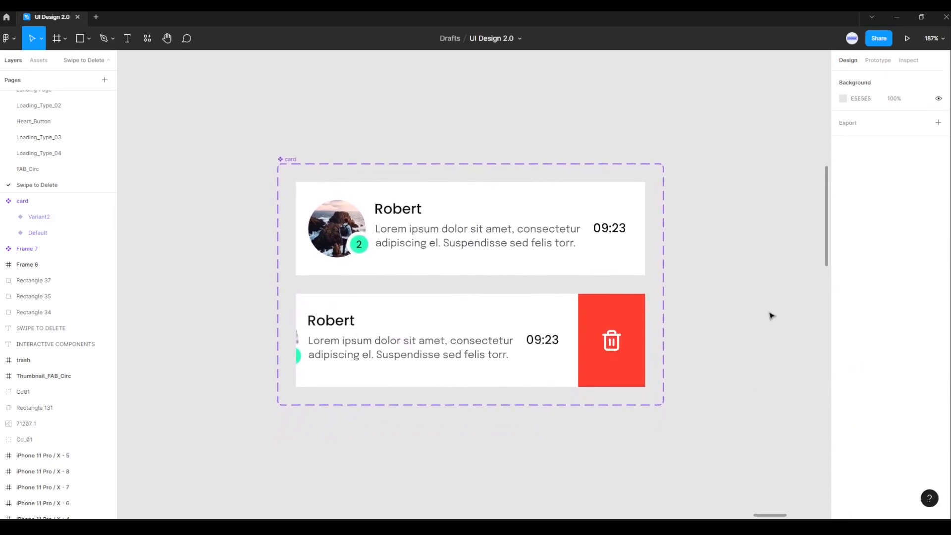
# Connect the Default variant to Variant2 with a Change to interaction triggered on drag.
pyautogui.click(884, 66)
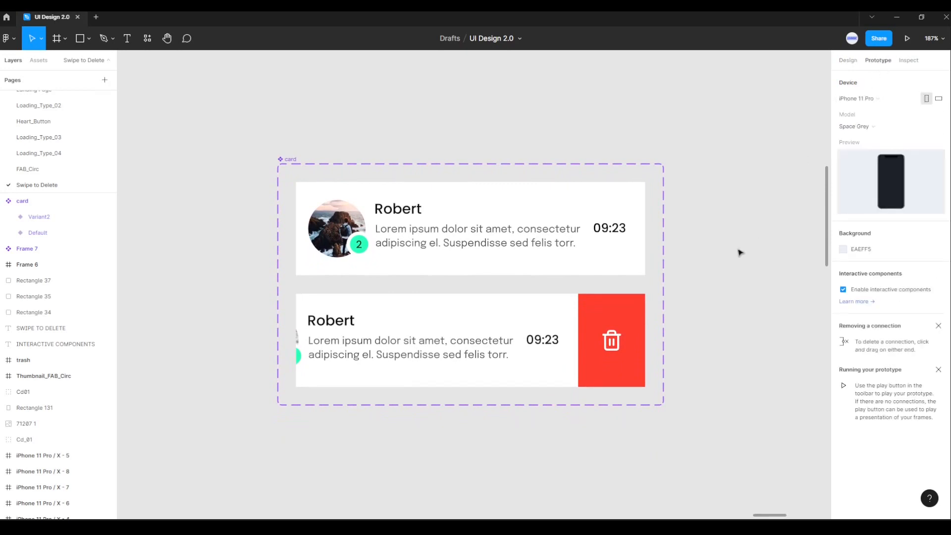
pyautogui.click(553, 211)
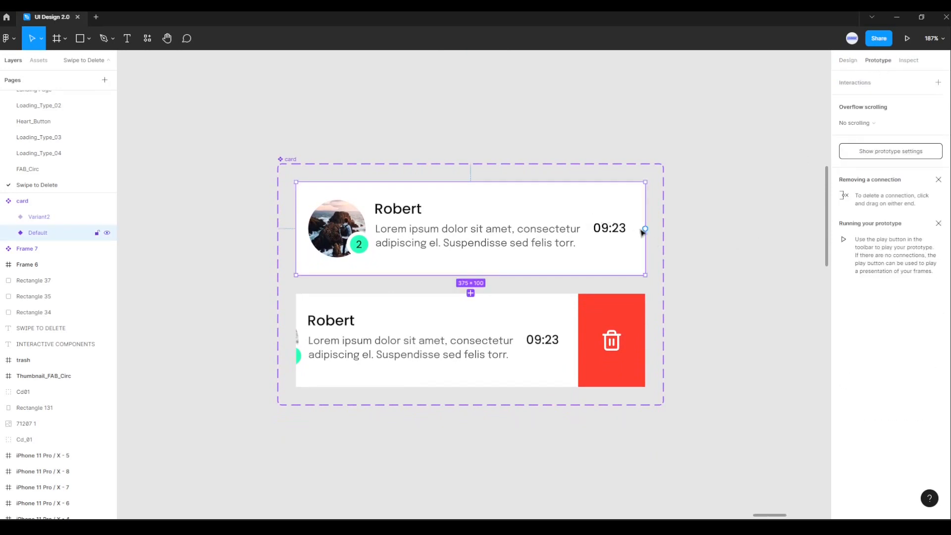
pyautogui.moveTo(643, 229); pyautogui.dragTo(488, 305)
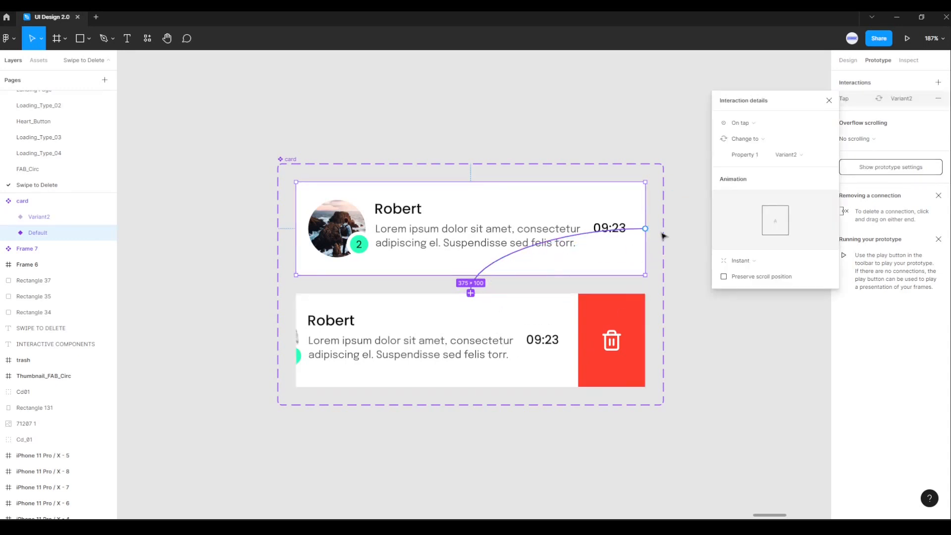
pyautogui.click(740, 122)
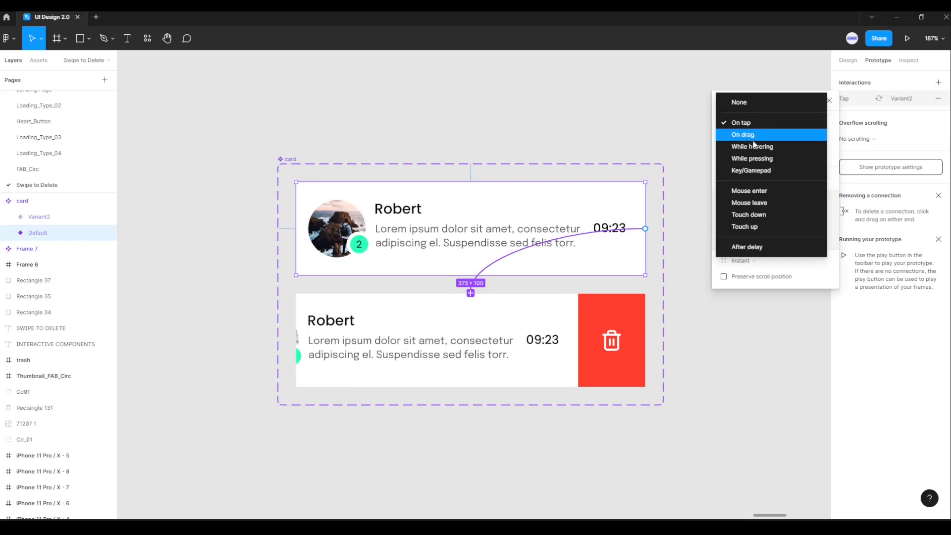
pyautogui.click(752, 136)
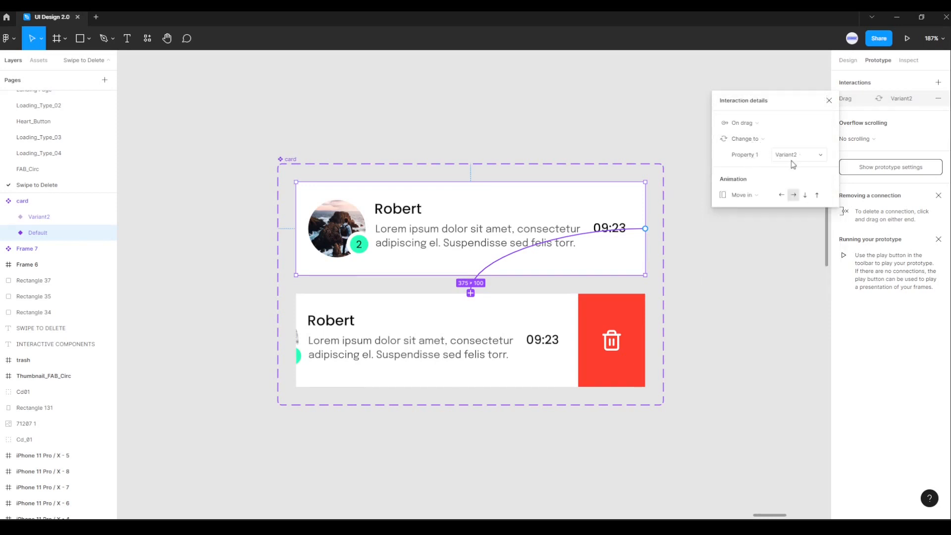
# Set the Default-to-Variant2 drag interaction's animation to Smart animate with Ease in and out easing.
pyautogui.click(766, 196)
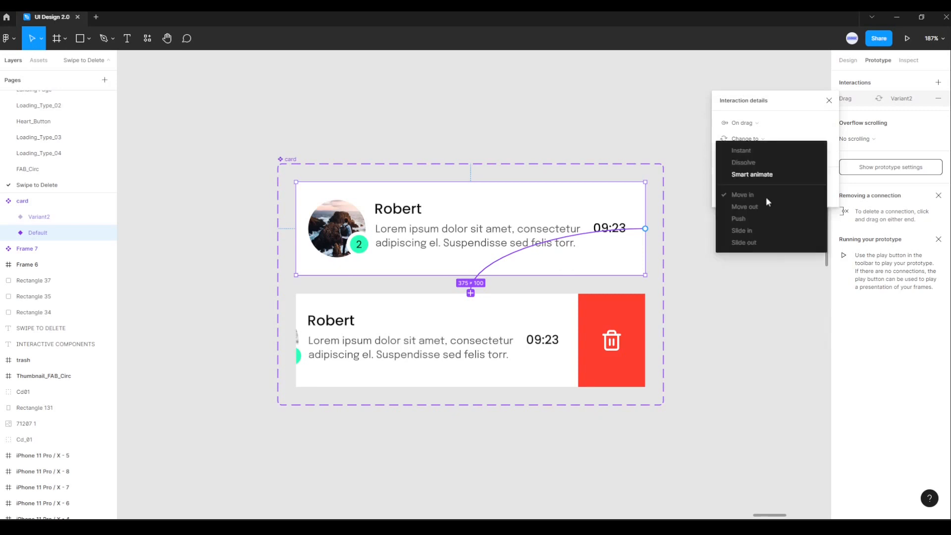
pyautogui.click(743, 176)
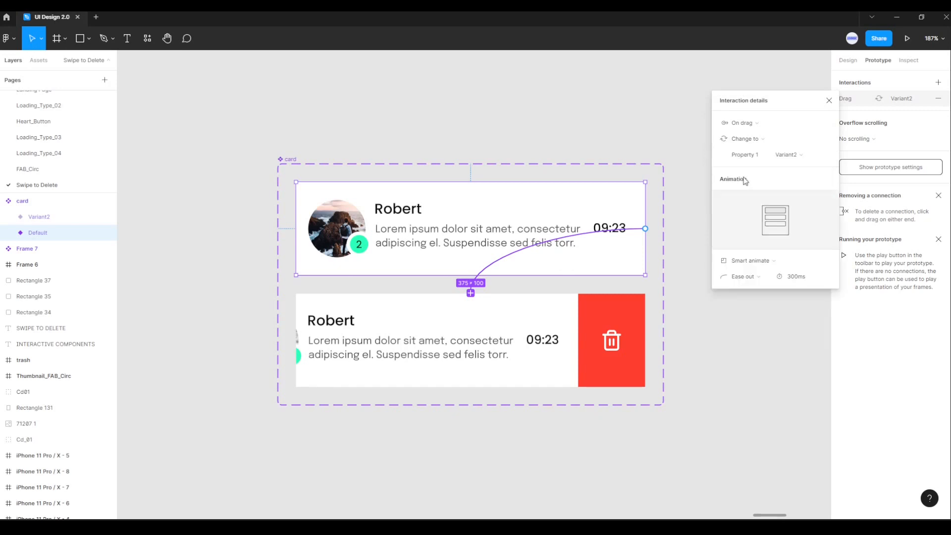
pyautogui.click(745, 277)
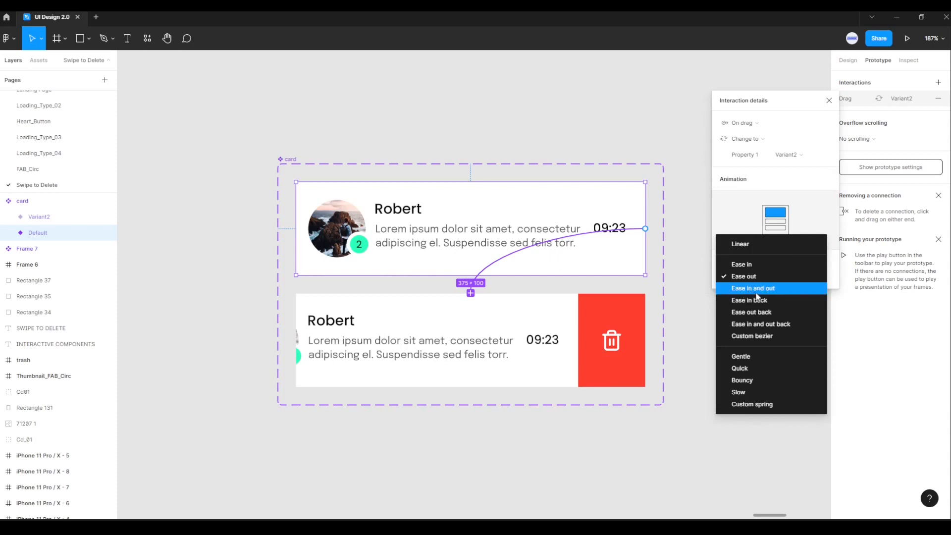
pyautogui.click(757, 289)
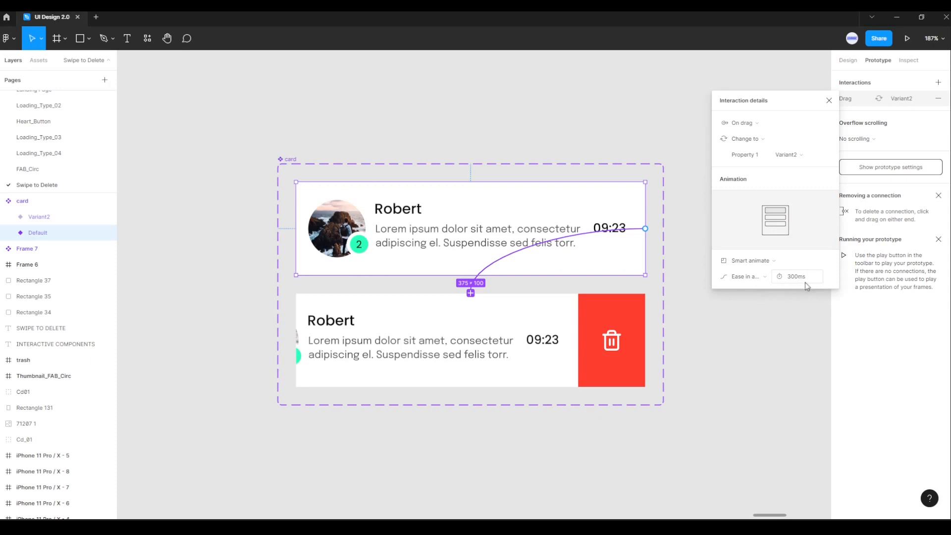
pyautogui.click(829, 100)
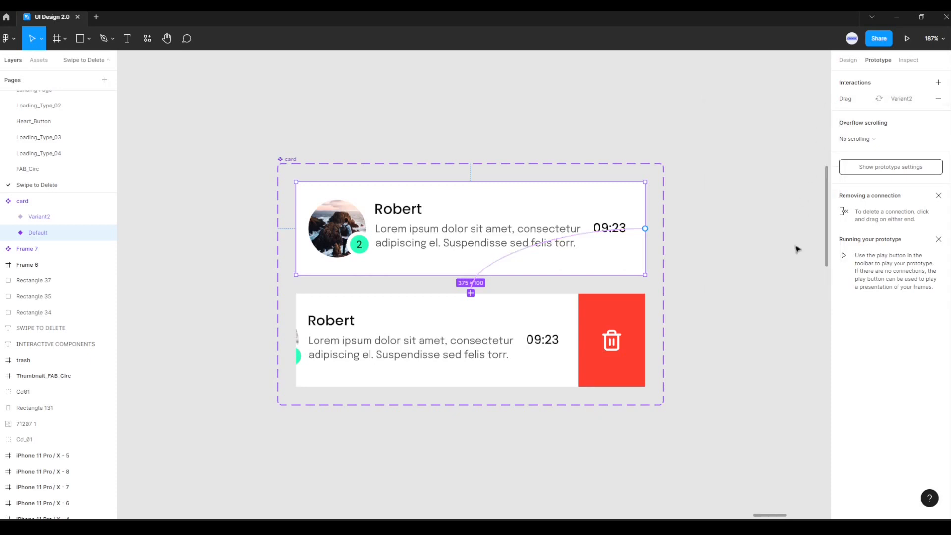
# Connect Variant2 back to Default with a Change to interaction triggered after a 2000 ms delay.
pyautogui.click(639, 369)
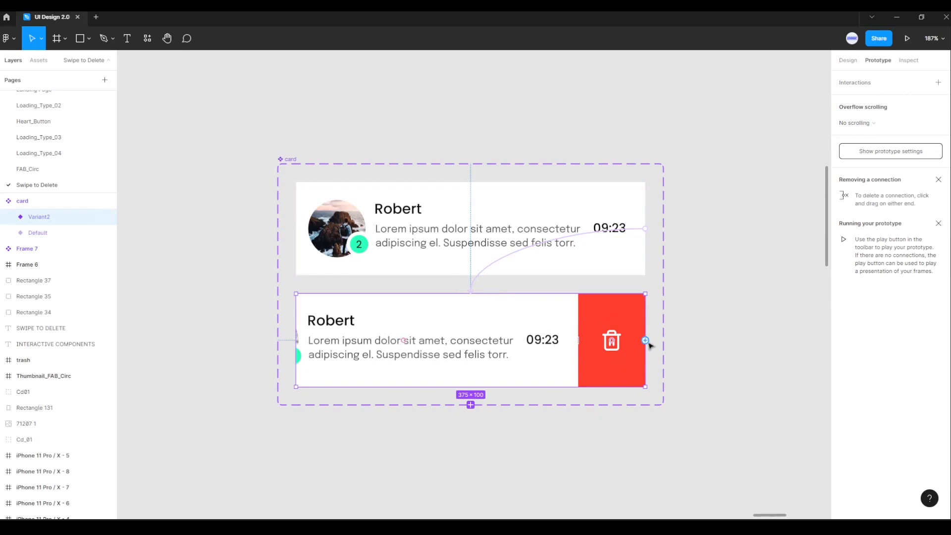
pyautogui.moveTo(645, 340); pyautogui.dragTo(533, 258)
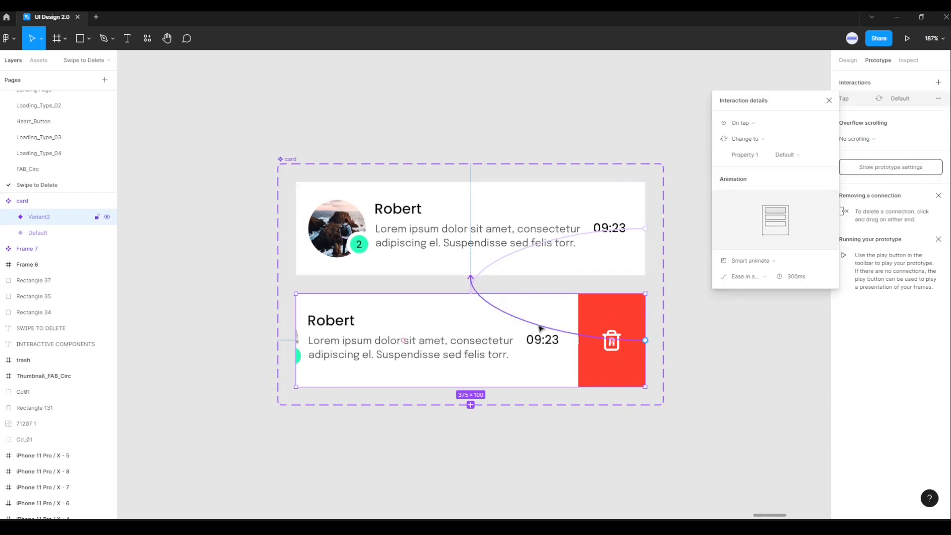
pyautogui.click(740, 123)
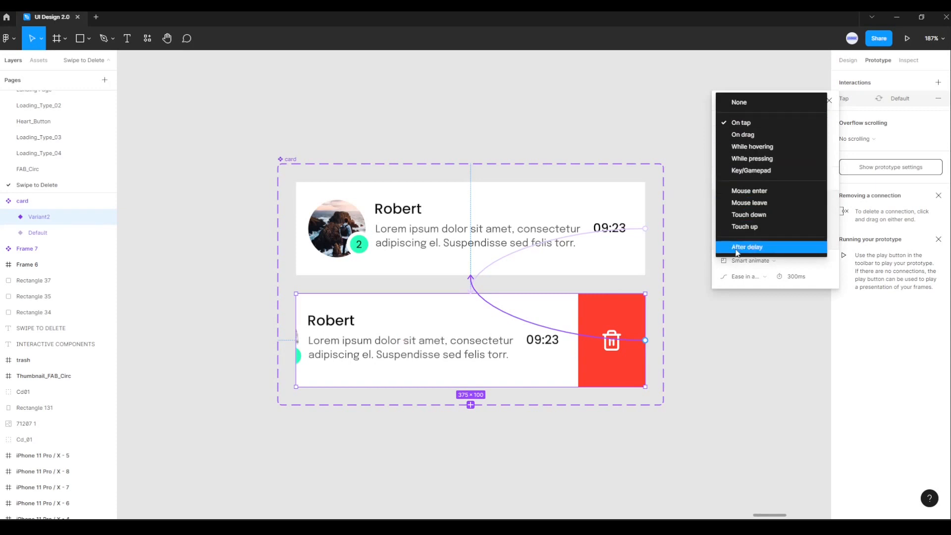
pyautogui.click(749, 248)
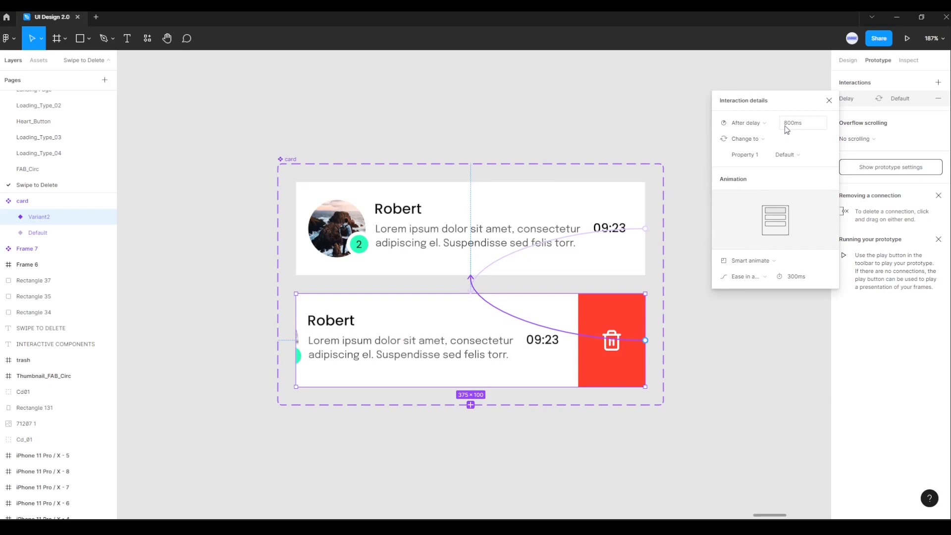
pyautogui.click(806, 127)
pyautogui.write('2000')
pyautogui.press('Return')
pyautogui.click(829, 100)
pyautogui.click(741, 416)
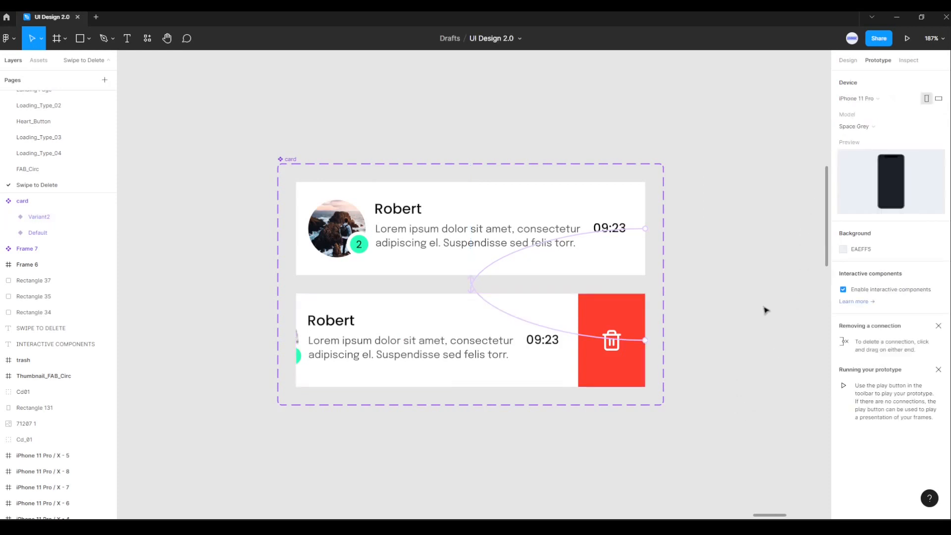
# Copy the Default card variant and paste an instance of it into the iPhone 11 Pro / X - 8 frame.
pyautogui.click(848, 60)
pyautogui.click(505, 203)
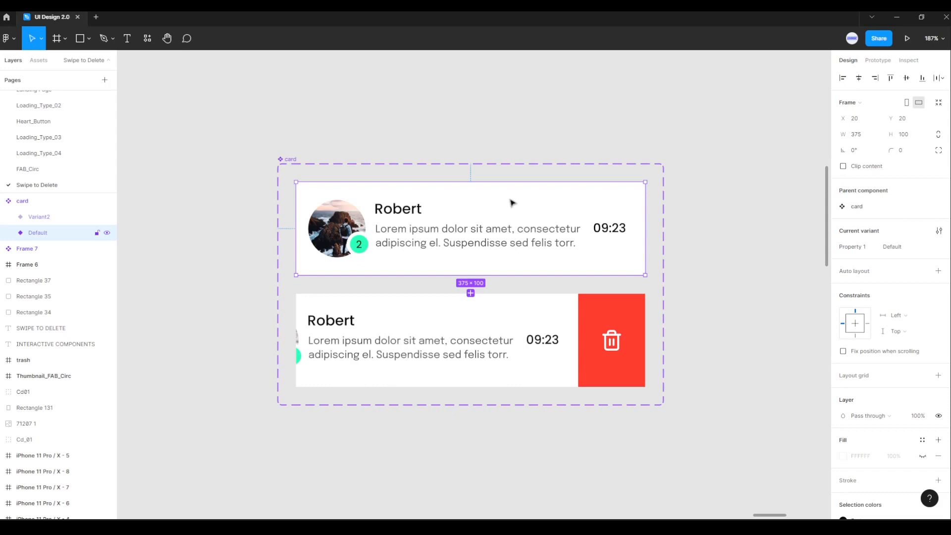
pyautogui.rightClick(512, 202)
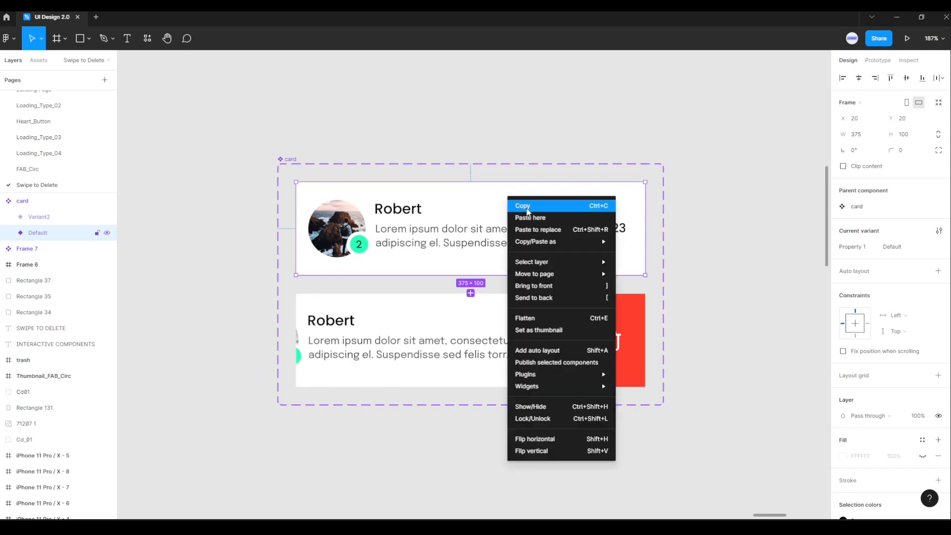
pyautogui.click(527, 208)
pyautogui.click(733, 322)
pyautogui.scroll(-5, 733, 323)
pyautogui.moveTo(733, 322); pyautogui.dragTo(569, 276)
pyautogui.scroll(-3, 698, 309)
pyautogui.moveTo(707, 316); pyautogui.dragTo(460, 321)
pyautogui.scroll(1, 565, 317)
pyautogui.scroll(1, 565, 317)
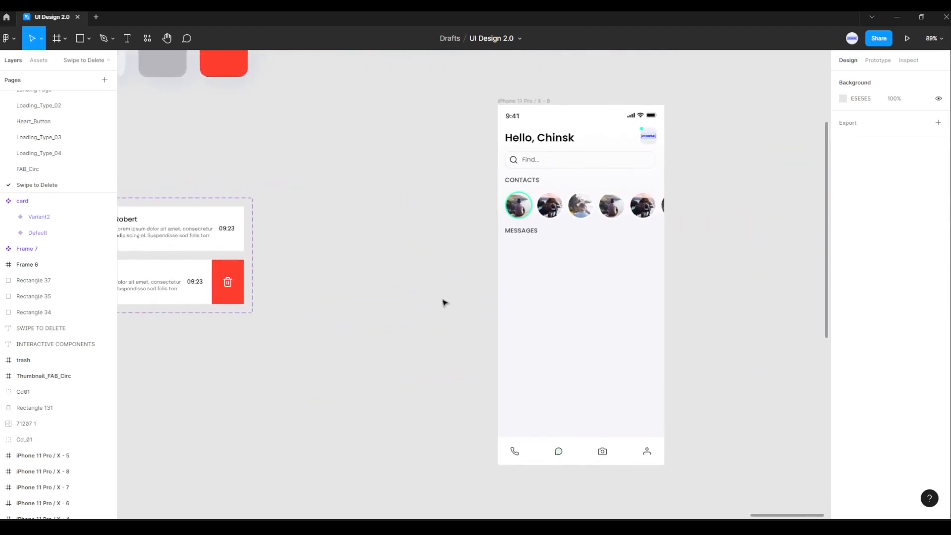
pyautogui.click(506, 105)
pyautogui.rightClick(574, 295)
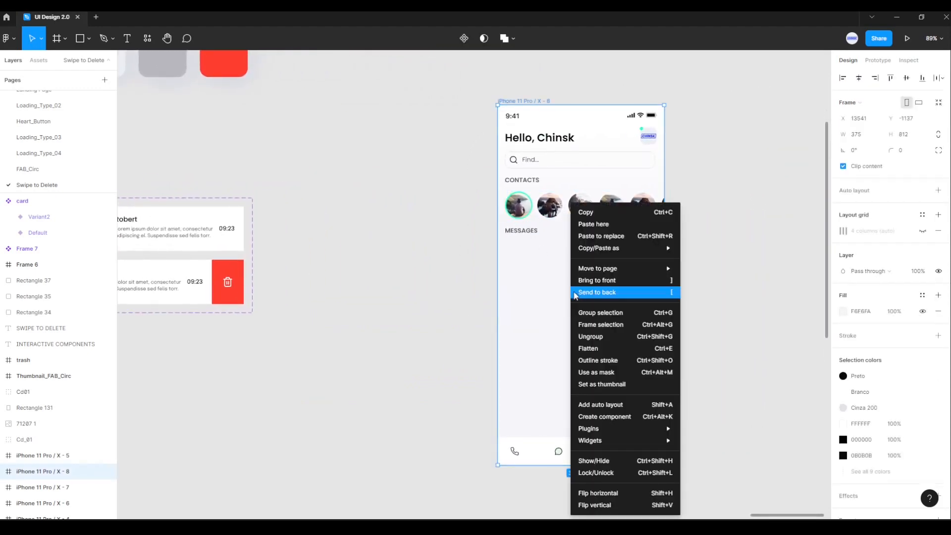
pyautogui.click(607, 230)
# Position the pasted card under the MESSAGES heading at X 0, Y 309, spanning the width of the phone screen.
pyautogui.moveTo(628, 315); pyautogui.dragTo(557, 276)
pyautogui.scroll(2, 520, 251)
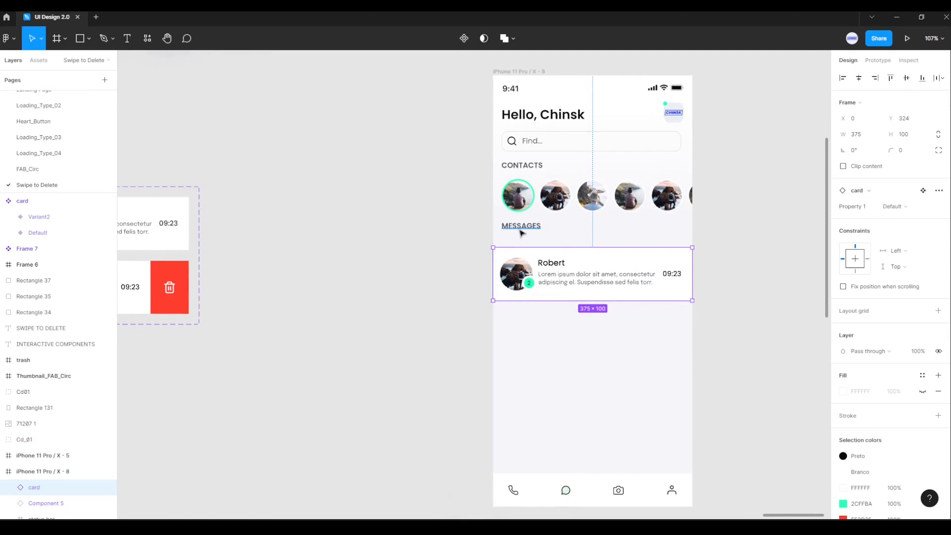
pyautogui.press('Up')
pyautogui.press('Up')
pyautogui.press('Up')
pyautogui.press('Up')
pyautogui.press('Up')
pyautogui.press('Up')
pyautogui.press('Up')
pyautogui.press('Up')
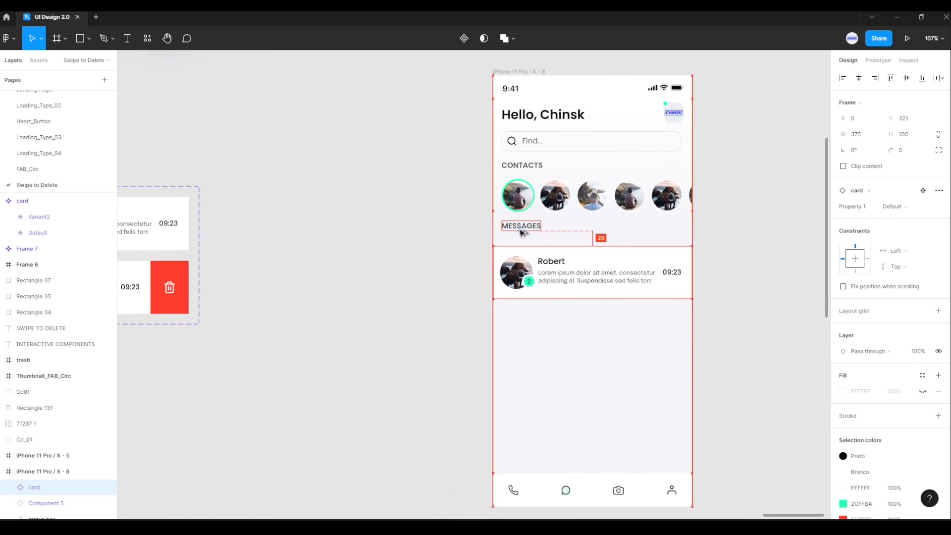
pyautogui.press('Up')
pyautogui.press('Up')
pyautogui.press('Up')
pyautogui.press('Up')
pyautogui.press('Up')
pyautogui.press('Up')
pyautogui.press('Up')
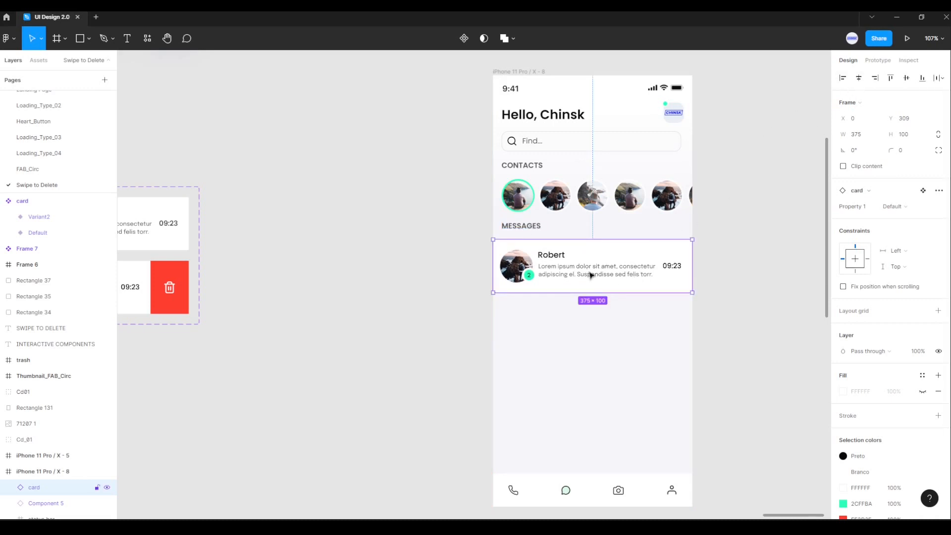
# Duplicate the message card directly below the first one, at Y 409.
pyautogui.click(752, 409)
pyautogui.click(615, 265)
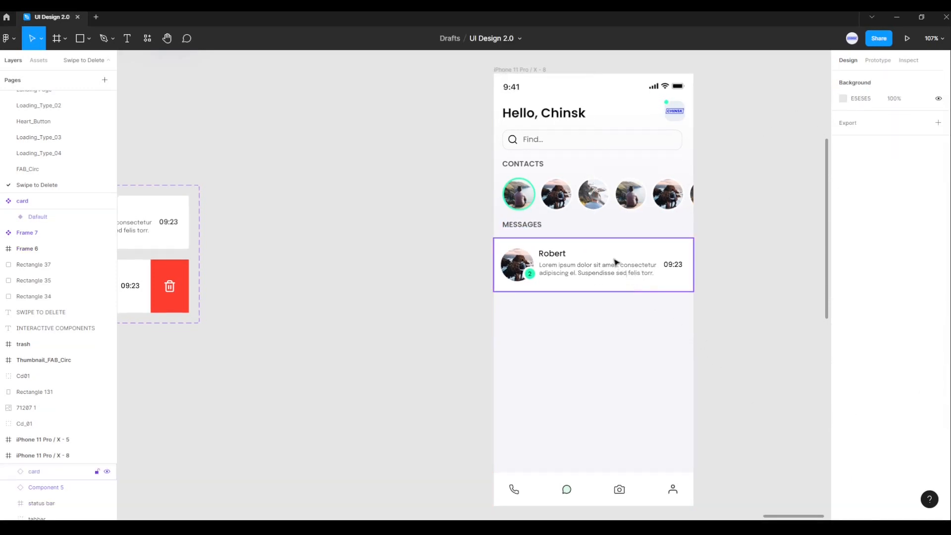
pyautogui.moveTo(610, 262); pyautogui.dragTo(611, 313)
# Rename the upper message card layer to card_01 and the lower one to card_02.
pyautogui.click(624, 255)
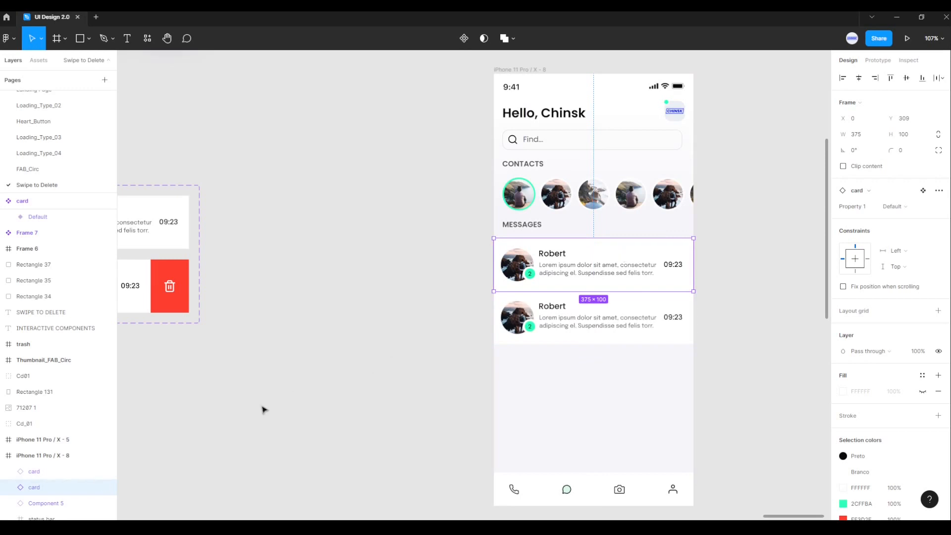
pyautogui.doubleClick(35, 488)
pyautogui.click(56, 489)
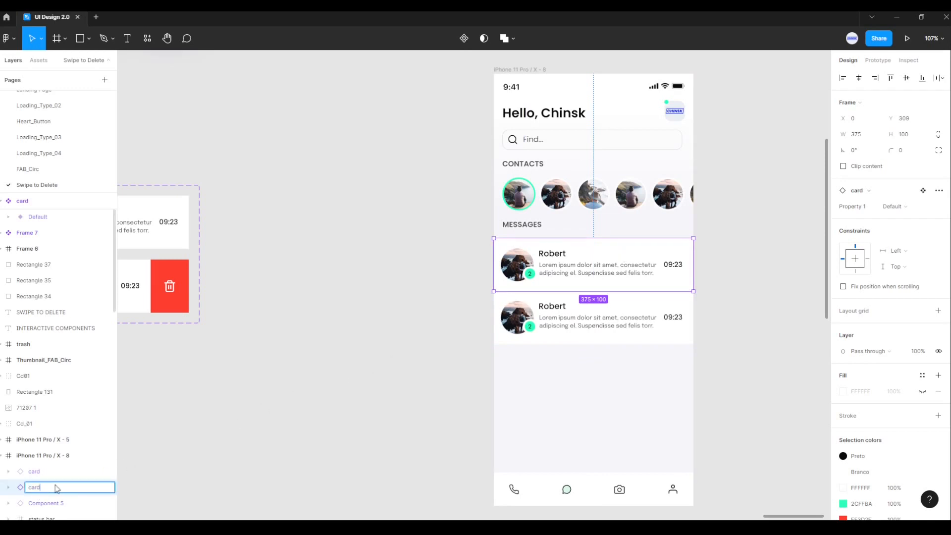
pyautogui.press('Return')
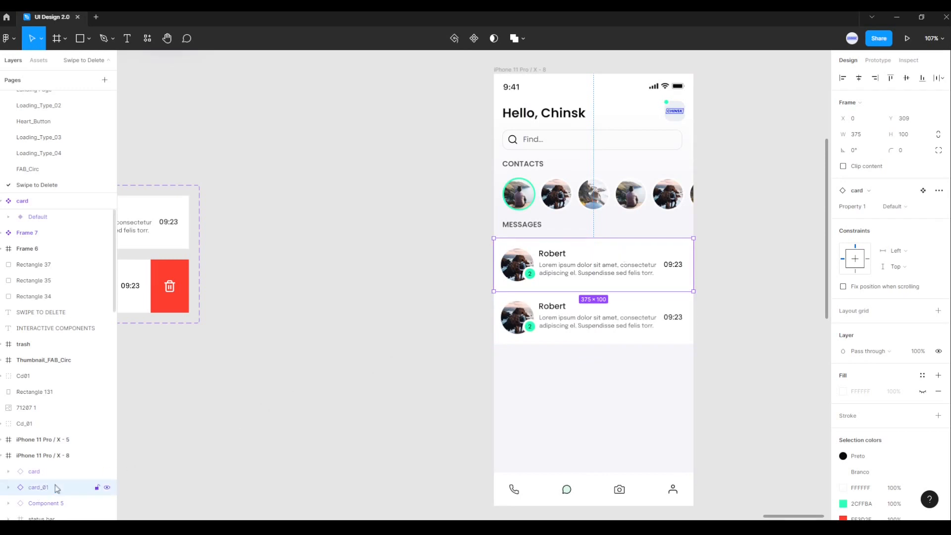
pyautogui.click(526, 330)
pyautogui.scroll(-2, 52, 469)
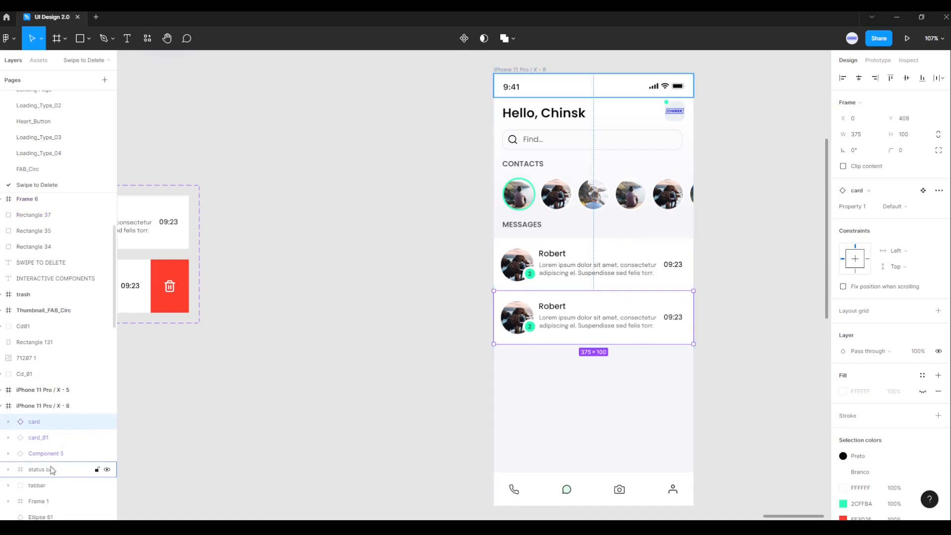
pyautogui.doubleClick(44, 423)
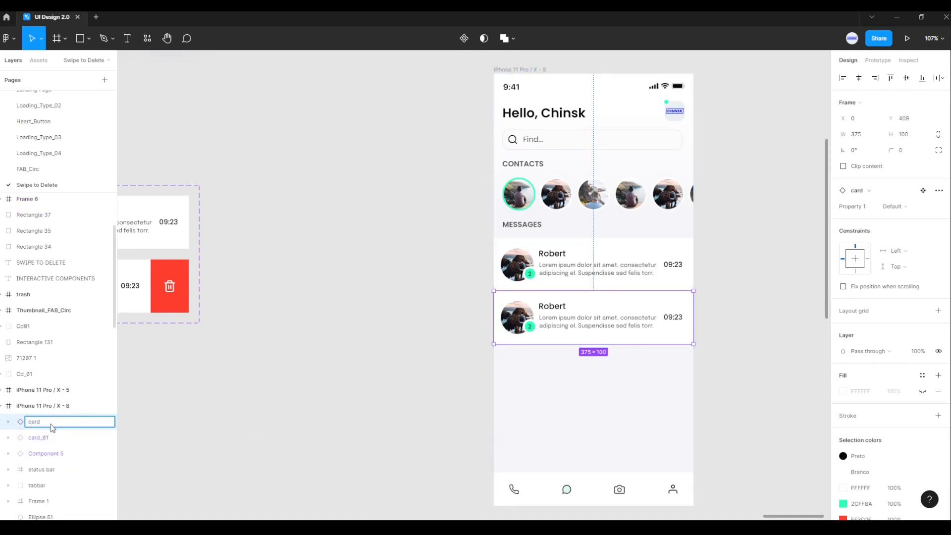
pyautogui.press('Return')
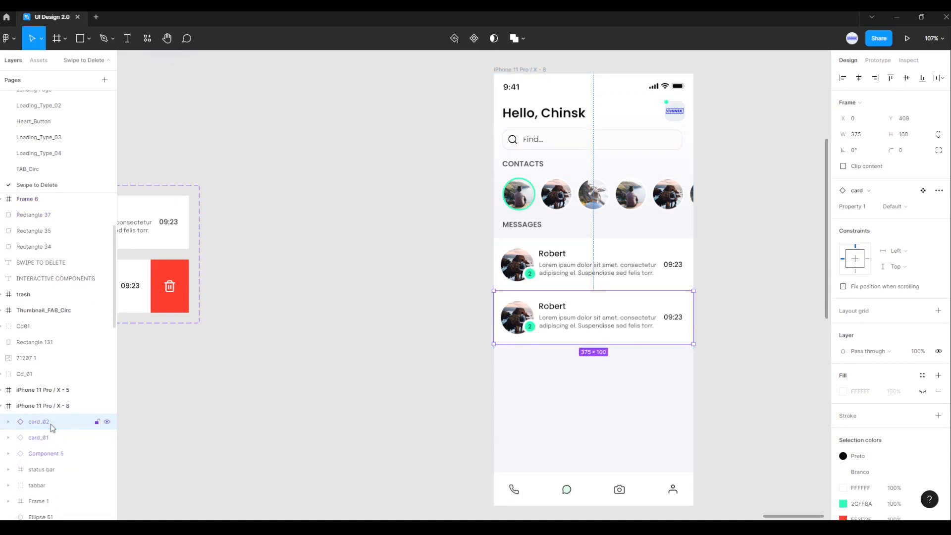
# Duplicate card_02 directly below itself at Y 508 and name the copy card_03.
pyautogui.keyDown('alt'); pyautogui.moveTo(580, 321); pyautogui.dragTo(578, 373); pyautogui.keyUp('alt')
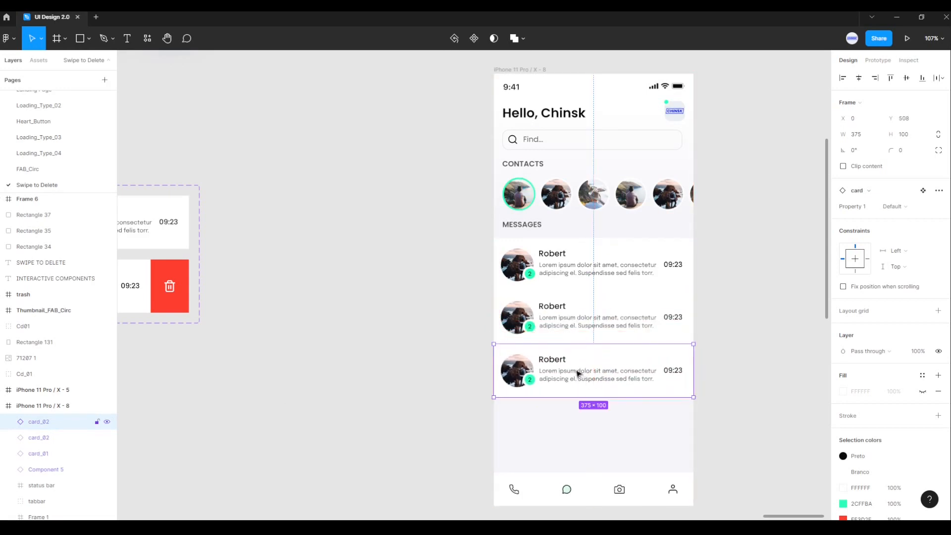
pyautogui.doubleClick(55, 424)
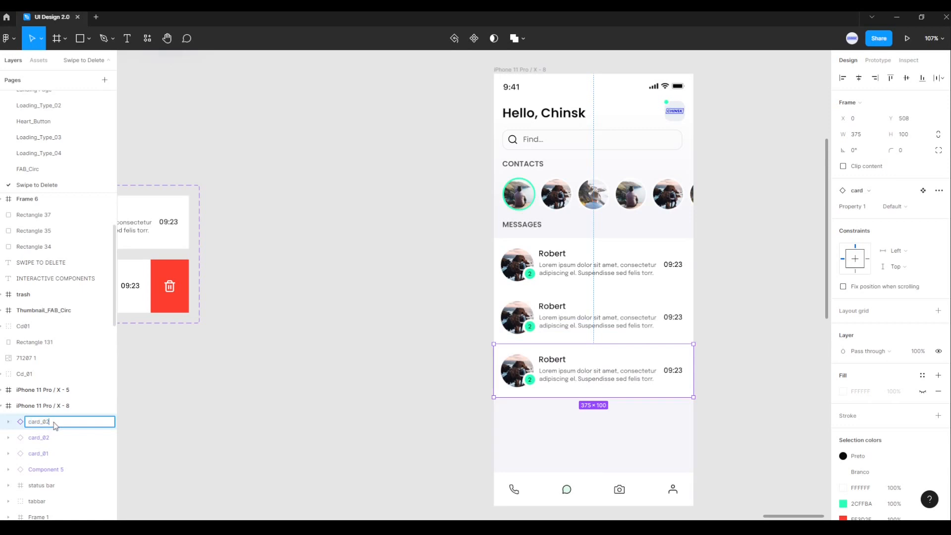
pyautogui.write('card_03')
pyautogui.press('Return')
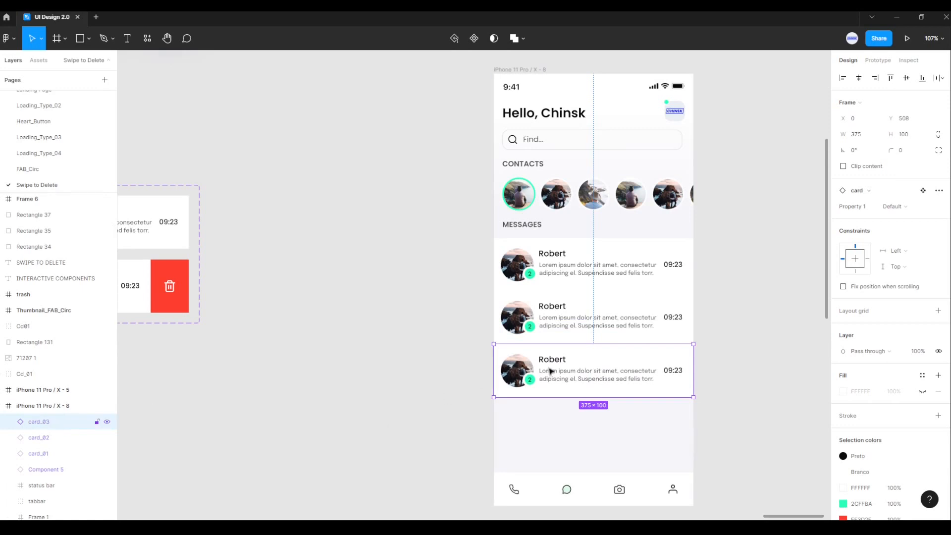
# Duplicate card_03 directly below itself at Y 608 and name the copy card_04.
pyautogui.keyDown('alt'); pyautogui.moveTo(578, 370); pyautogui.dragTo(577, 422); pyautogui.keyUp('alt')
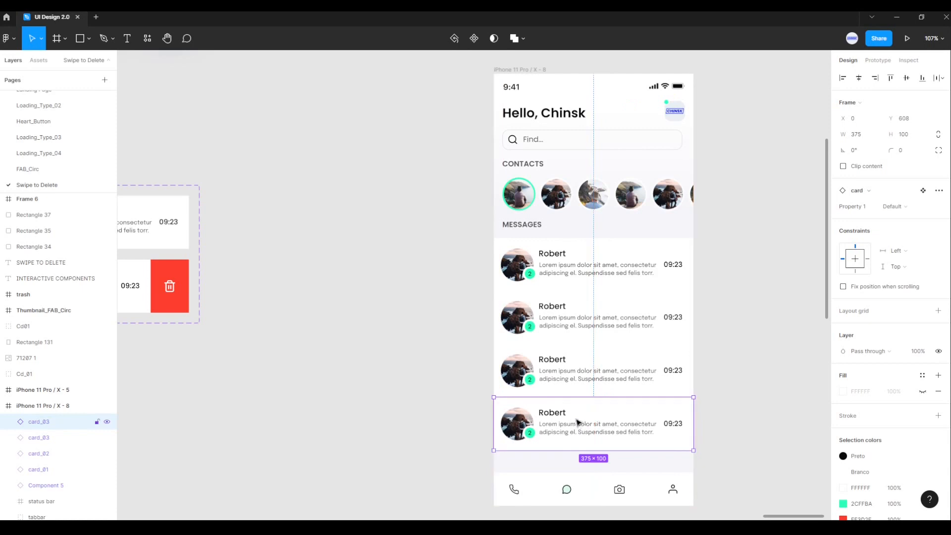
pyautogui.doubleClick(56, 422)
pyautogui.click(56, 426)
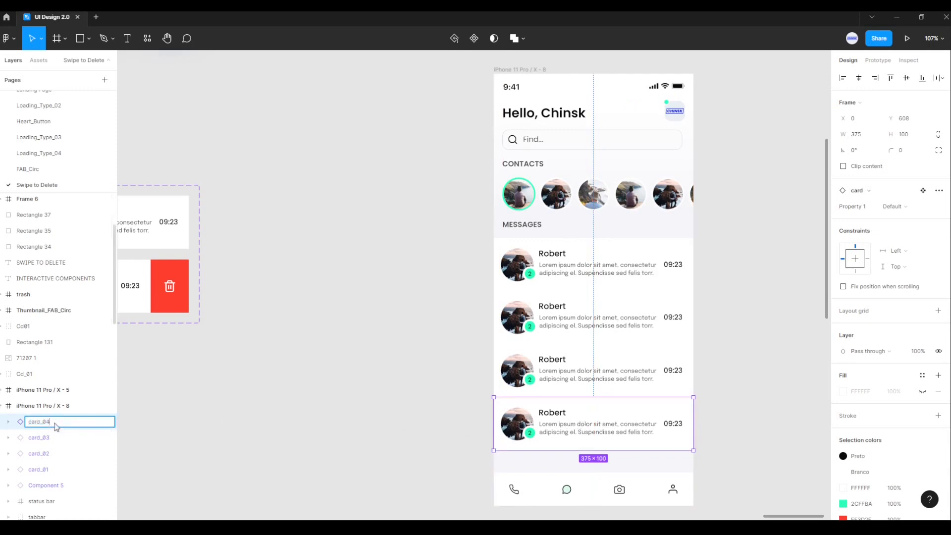
pyautogui.write('4')
pyautogui.press('Return')
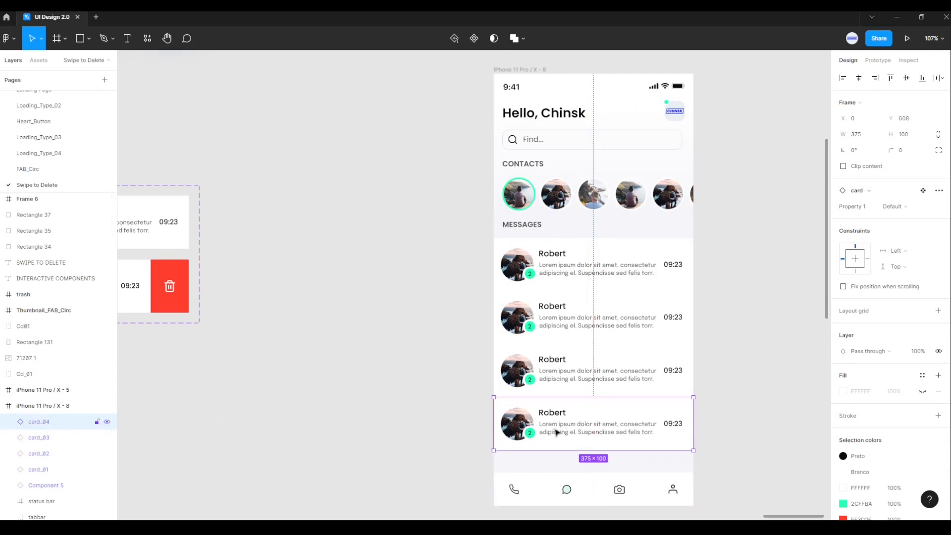
# Duplicate card_04 directly below itself at Y 707 and name the copy card_05.
pyautogui.moveTo(556, 424); pyautogui.dragTo(555, 474)
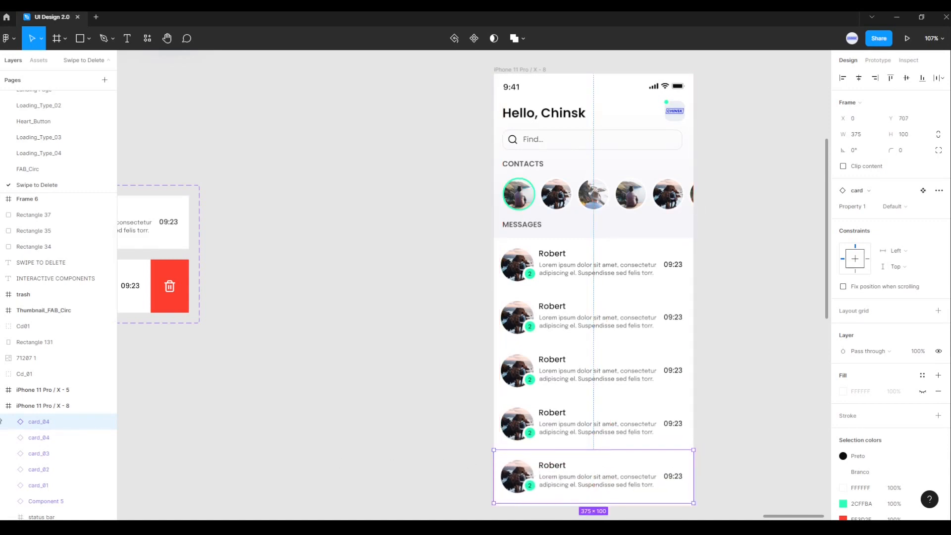
pyautogui.doubleClick(53, 423)
pyautogui.click(57, 427)
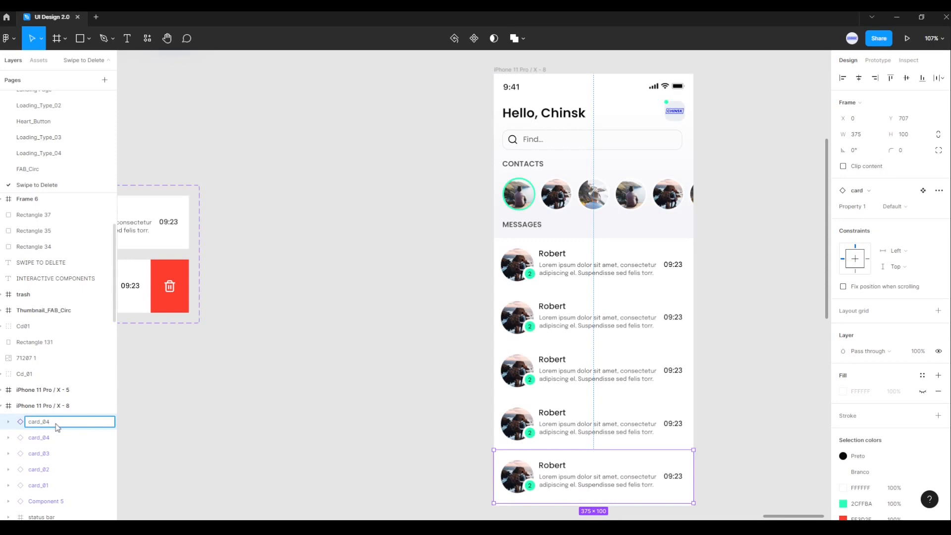
pyautogui.write('5')
pyautogui.press('Return')
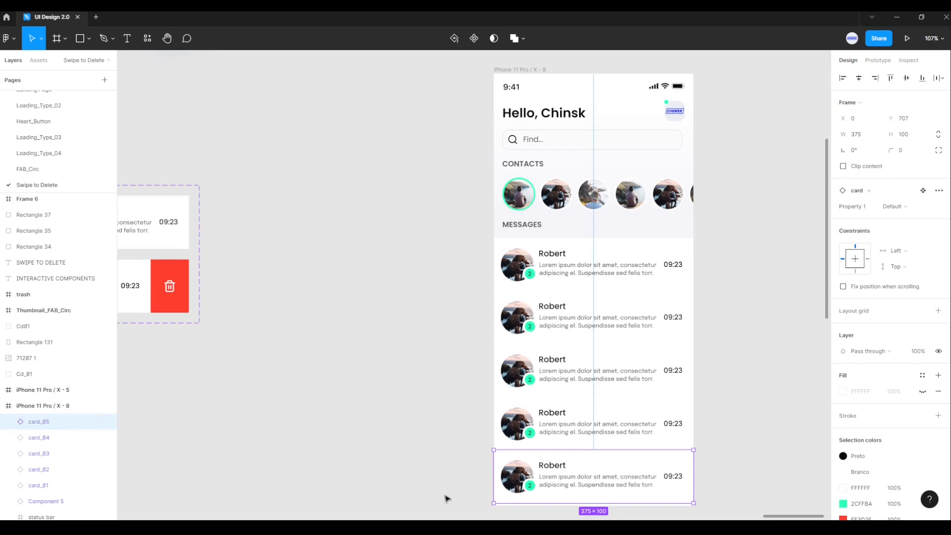
# Select all five message cards, card_01 to card_05, and wrap them in a vertical auto layout frame.
pyautogui.click(728, 490)
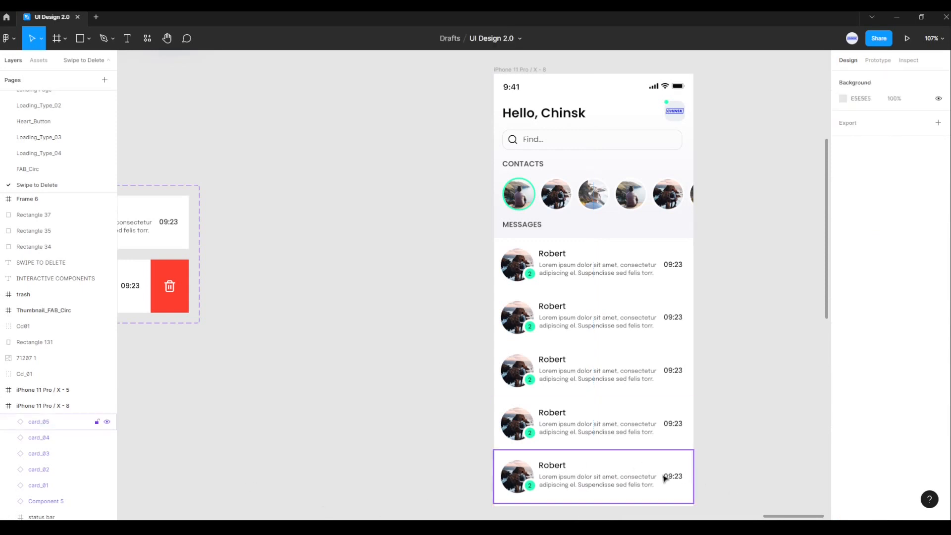
pyautogui.click(664, 477)
pyautogui.keyDown('shift'); pyautogui.click(629, 438); pyautogui.keyUp('shift')
pyautogui.keyDown('shift'); pyautogui.click(590, 355); pyautogui.keyUp('shift')
pyautogui.keyDown('shift'); pyautogui.click(582, 303); pyautogui.keyUp('shift')
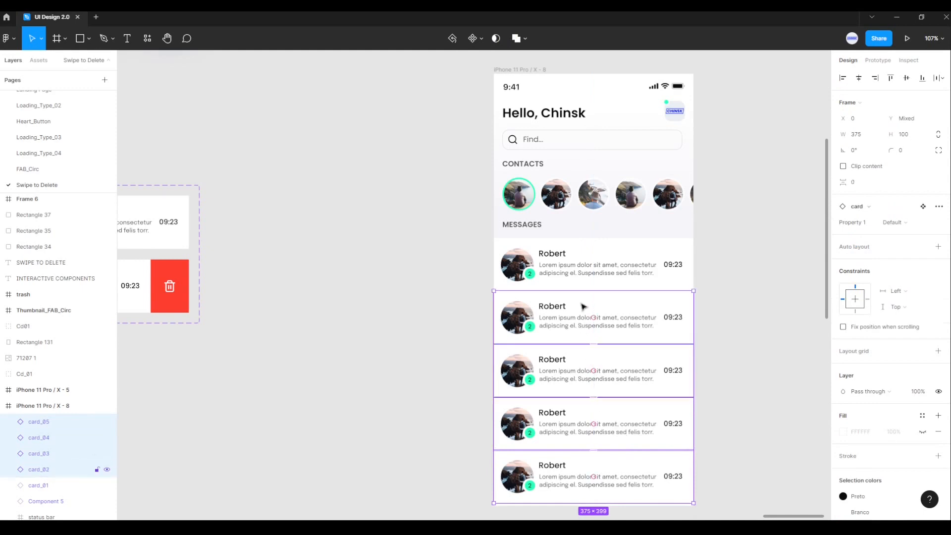
pyautogui.keyDown('shift'); pyautogui.click(585, 271); pyautogui.keyUp('shift')
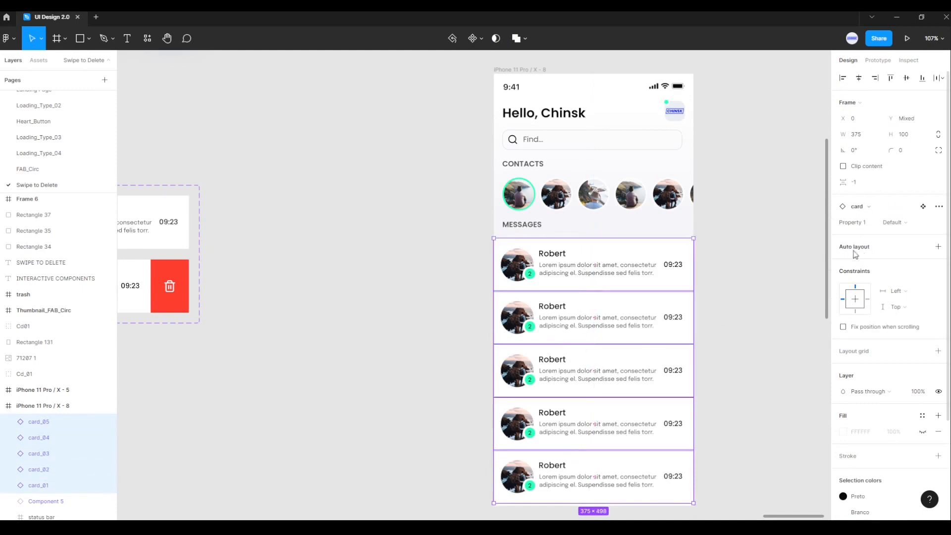
pyautogui.click(937, 247)
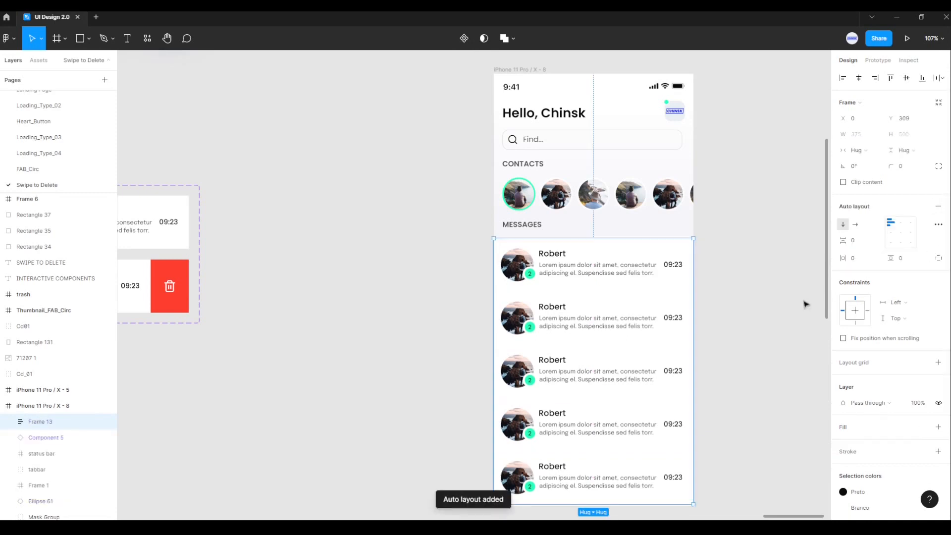
# Send the auto layout frame of message cards to the back of the screen, behind the bottom tab bar.
pyautogui.rightClick(628, 290)
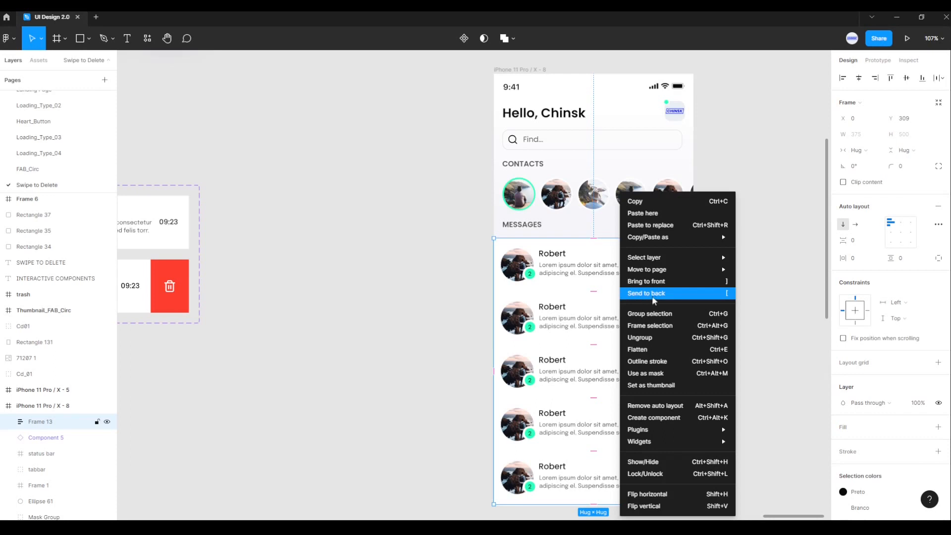
pyautogui.click(643, 296)
pyautogui.click(758, 459)
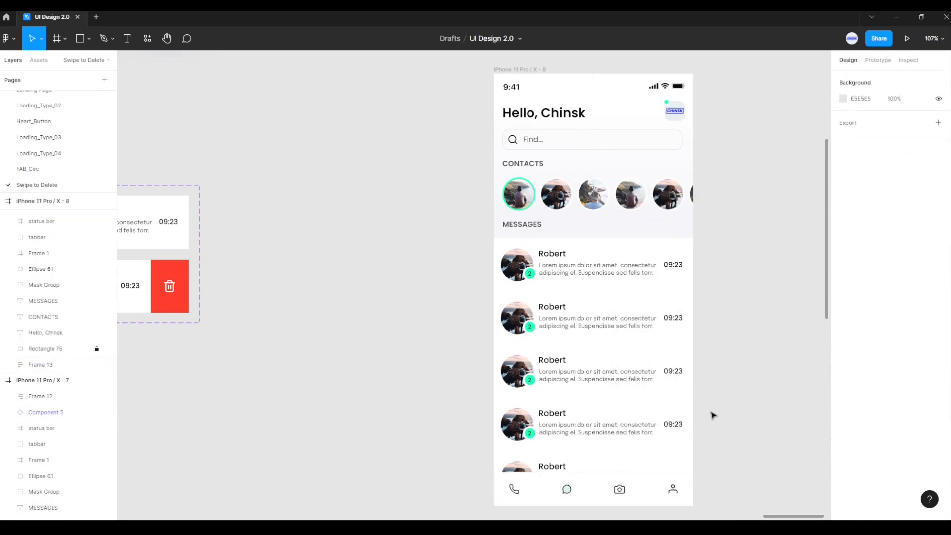
# Replace the contact name on the second message card, card_02, with a different first name.
pyautogui.click(563, 313)
pyautogui.doubleClick(562, 313)
pyautogui.doubleClick(559, 313)
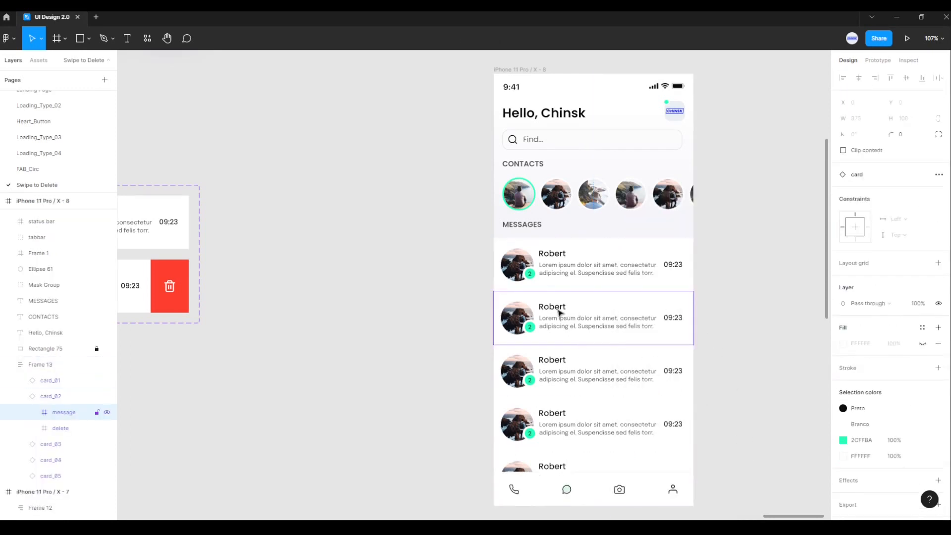
pyautogui.doubleClick(558, 310)
pyautogui.doubleClick(558, 309)
pyautogui.doubleClick(557, 308)
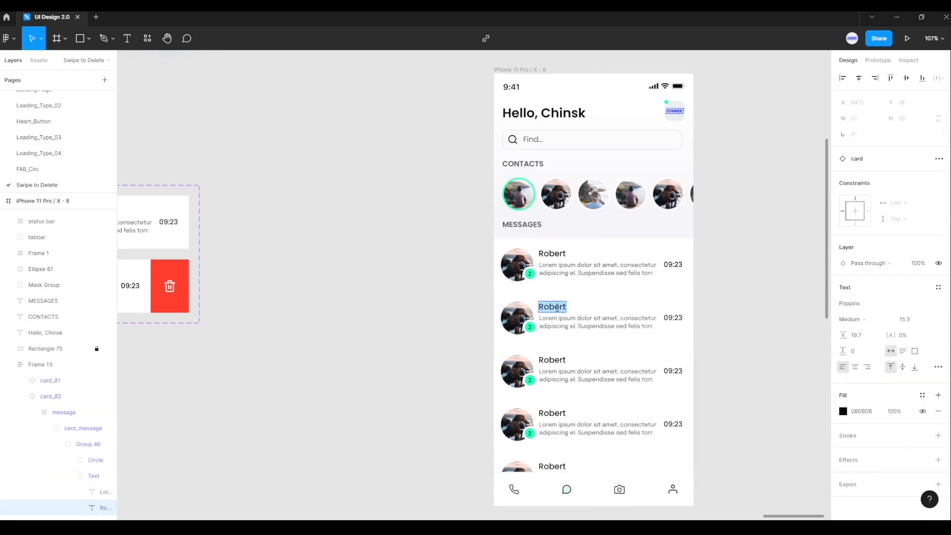
pyautogui.write('Daniel')
# Give the third and fourth message cards, card_03 and card_04, their own contact first names.
pyautogui.click(554, 357)
pyautogui.doubleClick(552, 358)
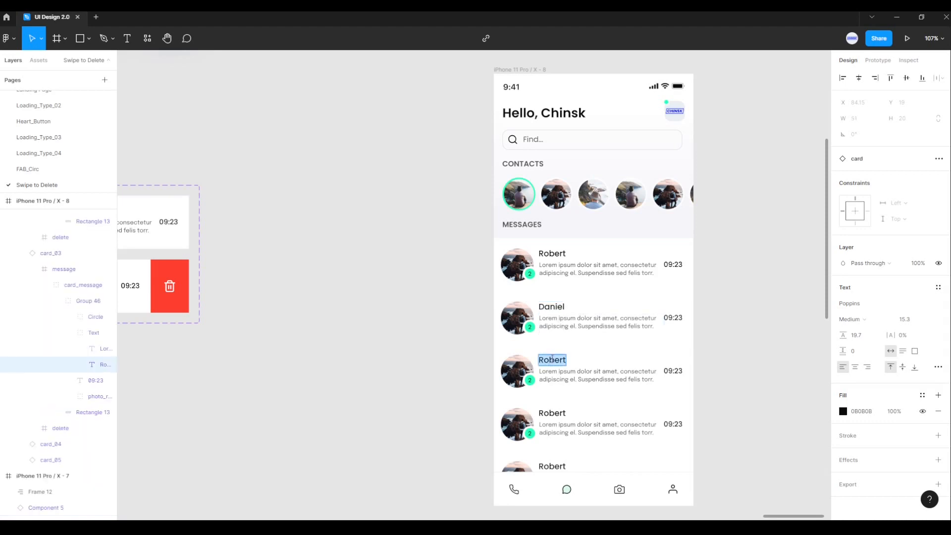
pyautogui.write('Tim')
pyautogui.click(547, 407)
pyautogui.doubleClick(547, 407)
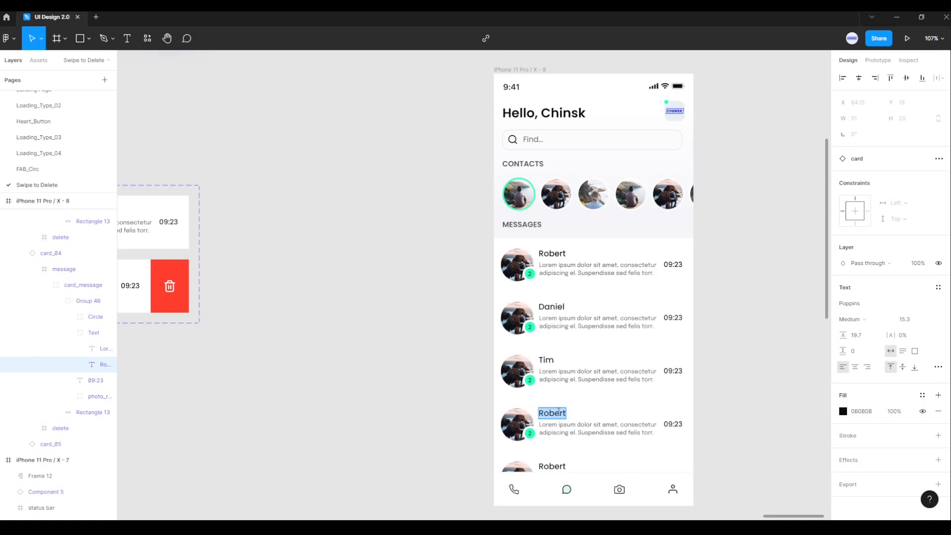
pyautogui.write('Dave')
# Change the contact name on the fifth message card, card_05, to another first name and finish text editing.
pyautogui.click(554, 466)
pyautogui.doubleClick(554, 466)
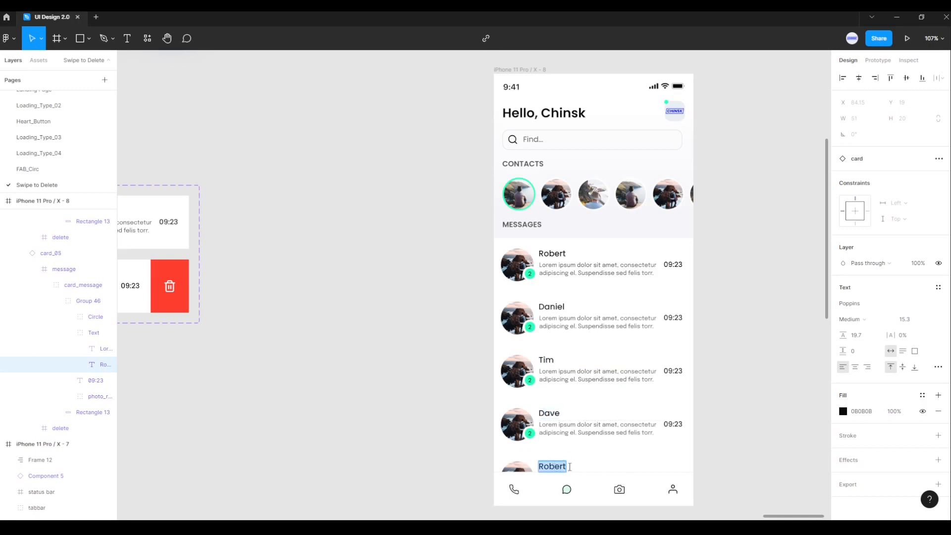
pyautogui.write('Stefan')
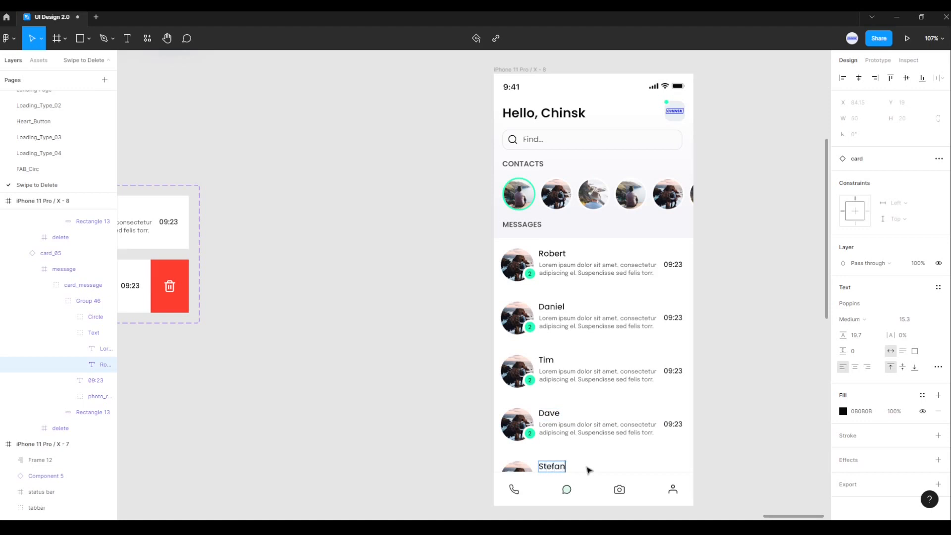
pyautogui.click(719, 480)
# Duplicate the iPhone 11 Pro / X - 8 frame and place the copy just to its right.
pyautogui.scroll(-1, 738, 405)
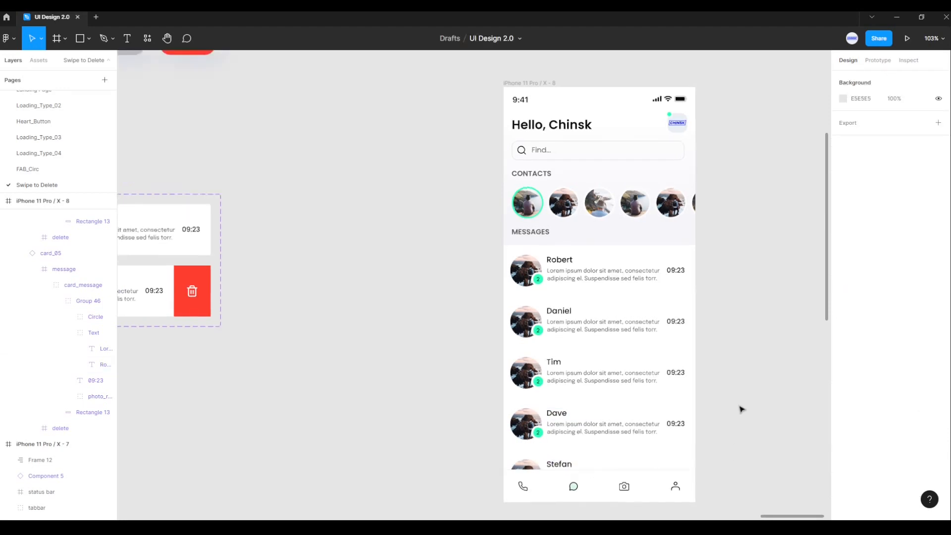
pyautogui.moveTo(738, 405); pyautogui.dragTo(659, 402)
pyautogui.scroll(-2, 661, 405)
pyautogui.hscroll(2, 590, 327)
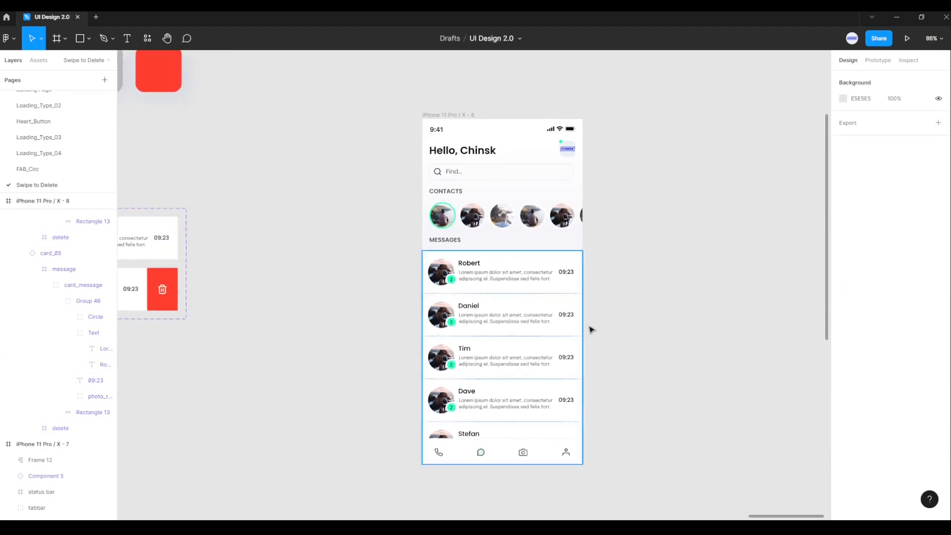
pyautogui.click(451, 115)
pyautogui.moveTo(451, 115); pyautogui.dragTo(630, 112)
pyautogui.scroll(-1, 800, 367)
pyautogui.hscroll(2, 800, 367)
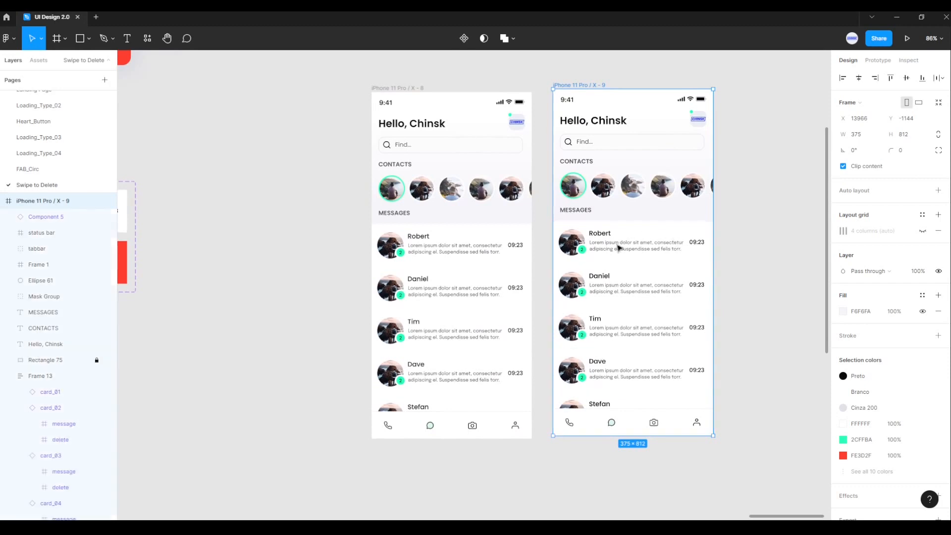
# Collapse the card layers in the duplicated screen and delete its first message card, card_01.
pyautogui.doubleClick(627, 242)
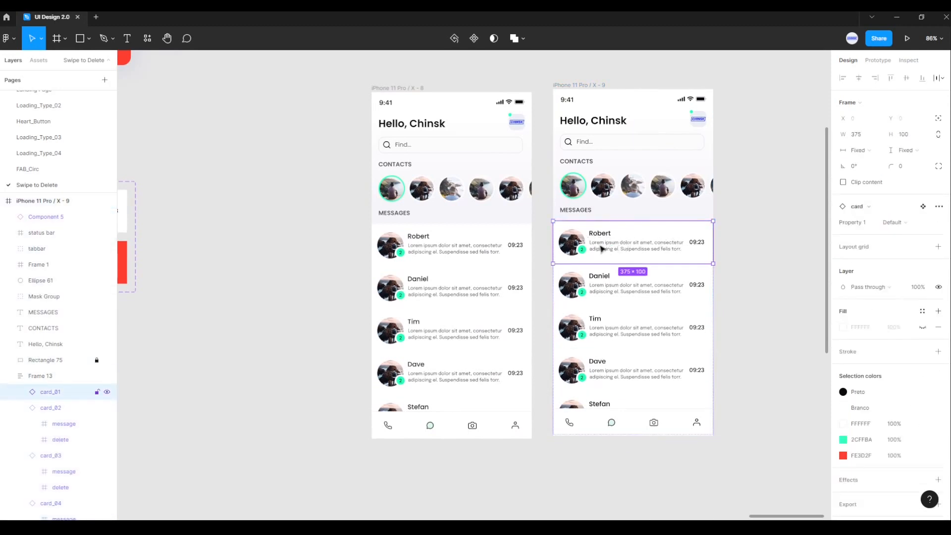
pyautogui.click(21, 408)
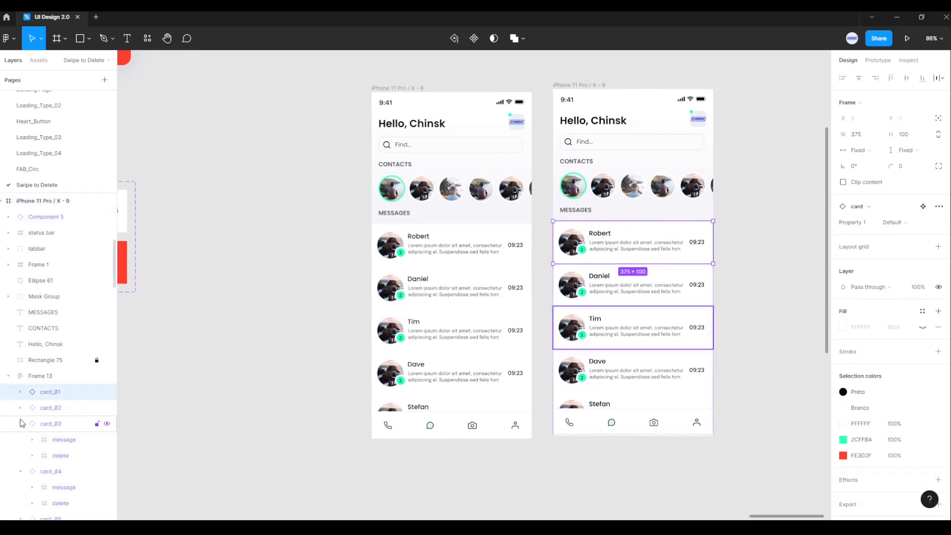
pyautogui.click(20, 424)
pyautogui.click(20, 439)
pyautogui.click(20, 455)
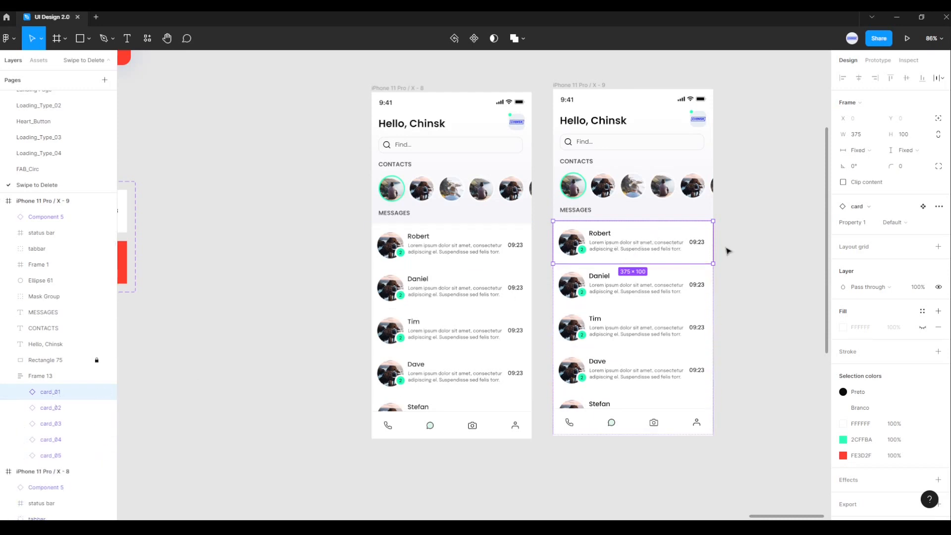
pyautogui.press('Delete')
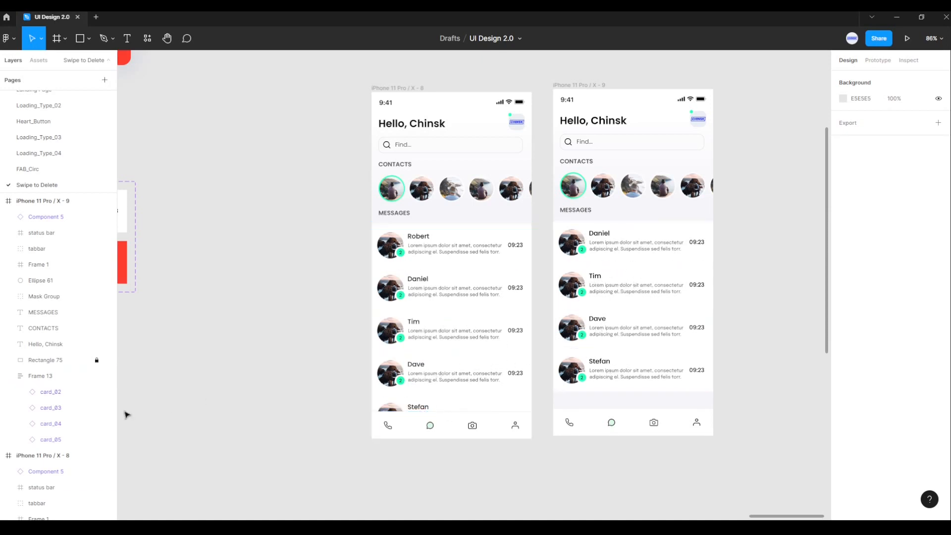
pyautogui.click(51, 407)
pyautogui.click(50, 438)
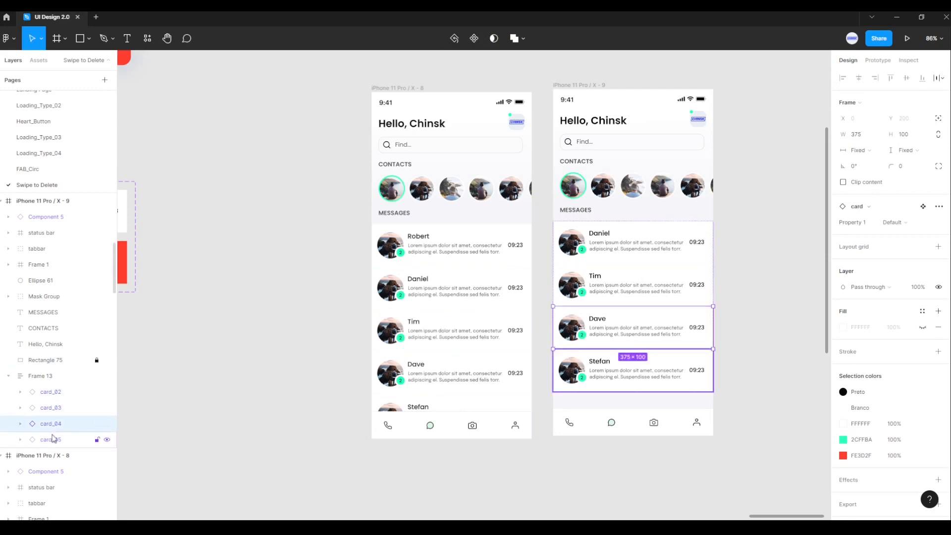
pyautogui.click(51, 392)
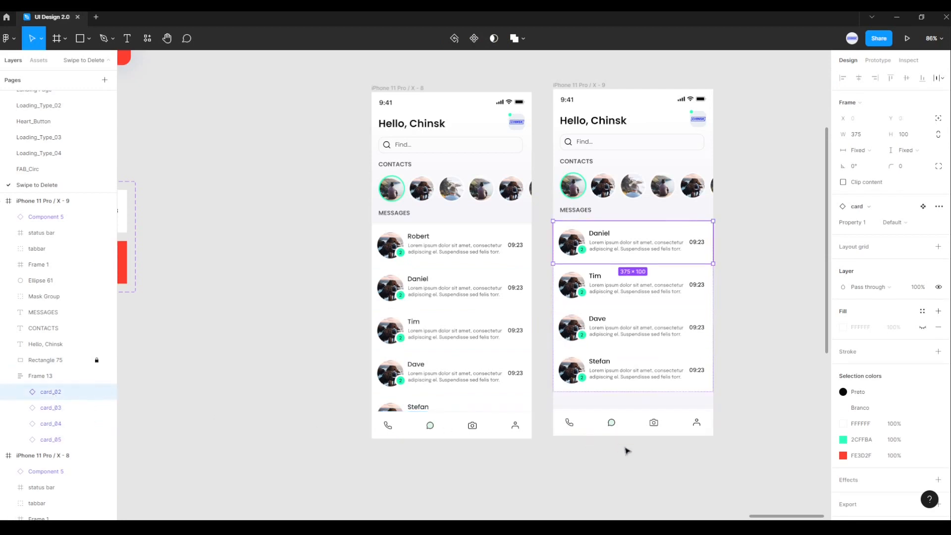
pyautogui.click(610, 462)
# Add a prototype connection from the red delete area in the card component's Variant2 to the iPhone 11 Pro / X - 9 frame.
pyautogui.hscroll(-5, 300, 364)
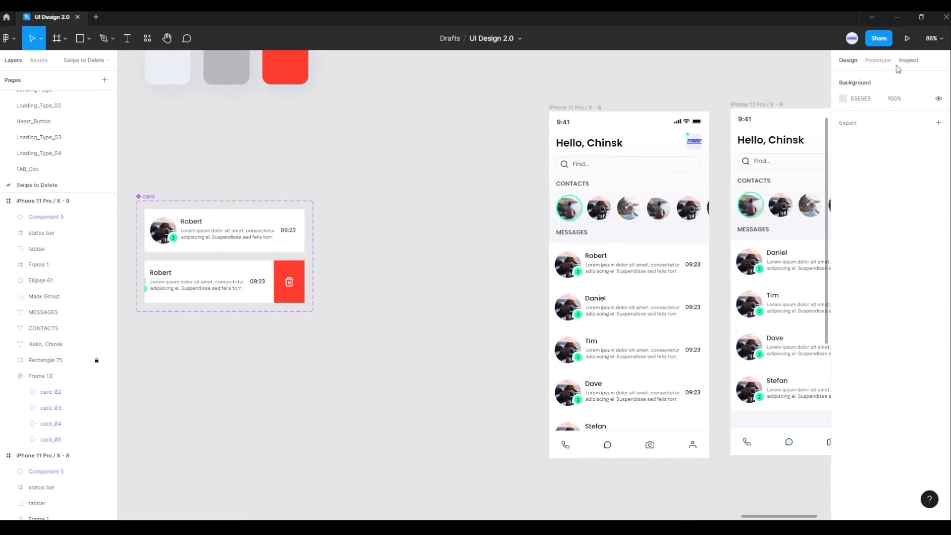
pyautogui.click(877, 60)
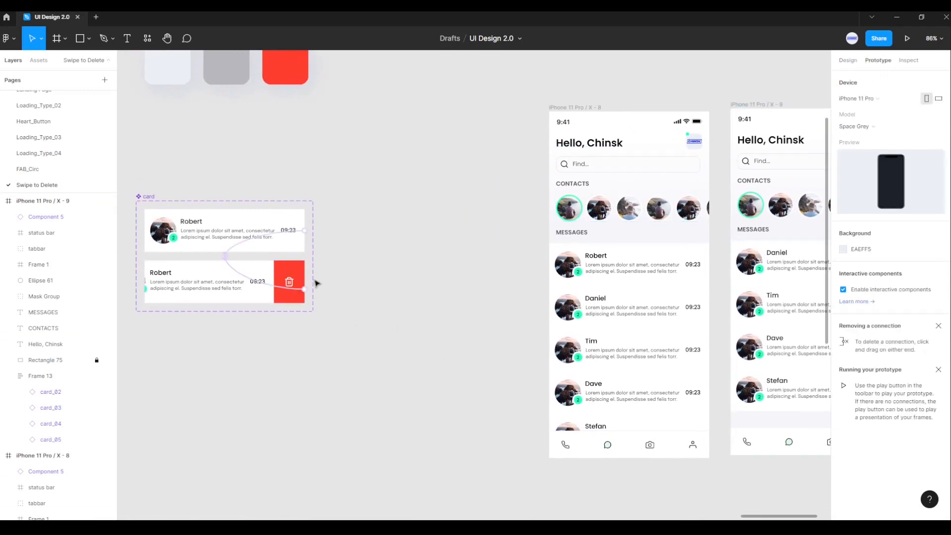
pyautogui.click(292, 274)
pyautogui.click(295, 272)
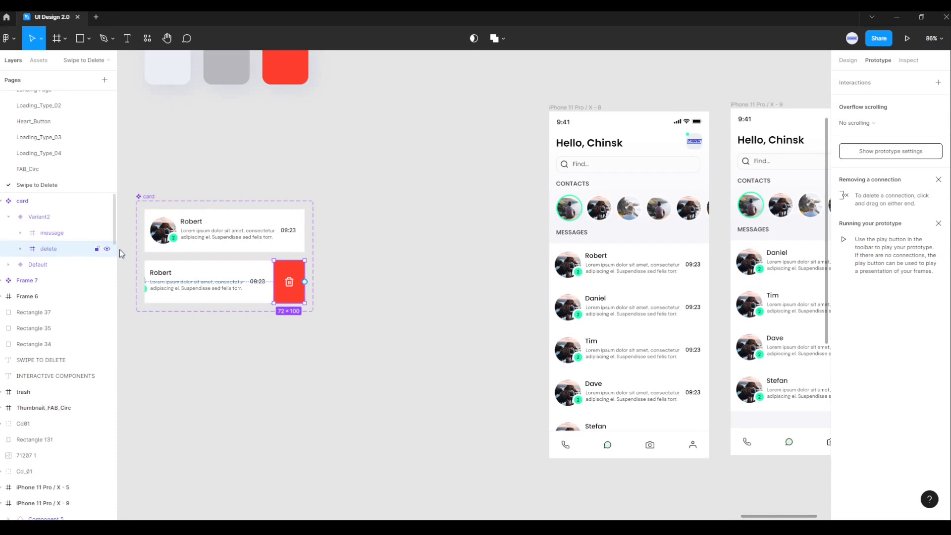
pyautogui.moveTo(305, 282); pyautogui.dragTo(780, 135)
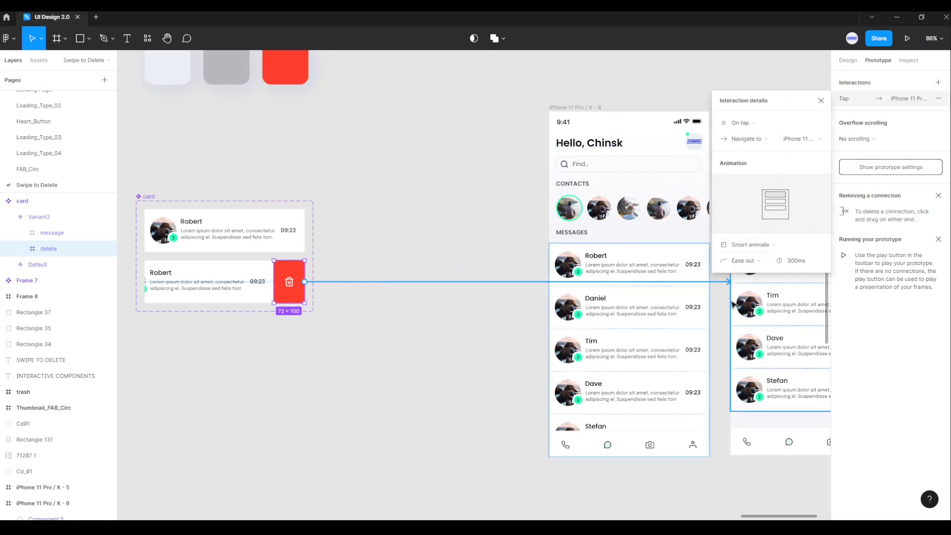
# Set the delete interaction's trigger to On tap and its animation to Smart animate, and close the interaction details.
pyautogui.click(742, 124)
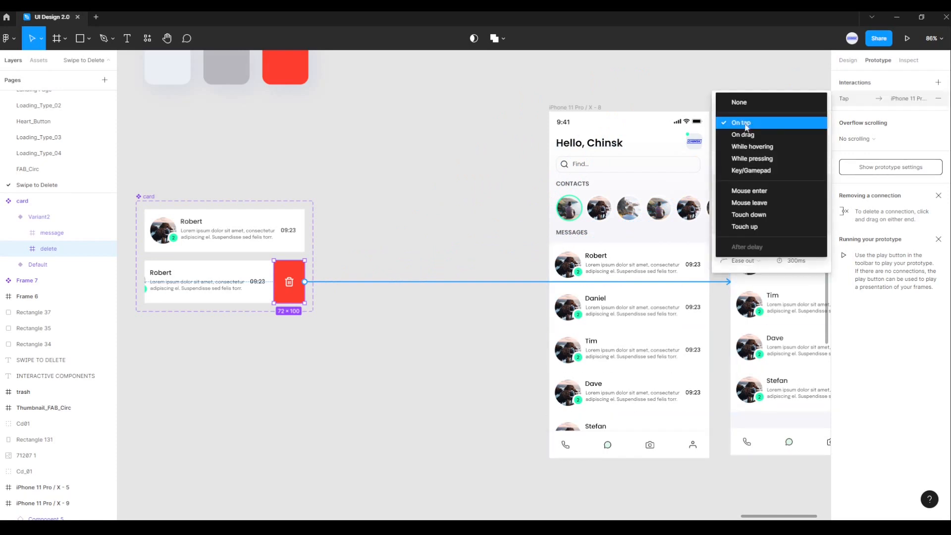
pyautogui.click(743, 127)
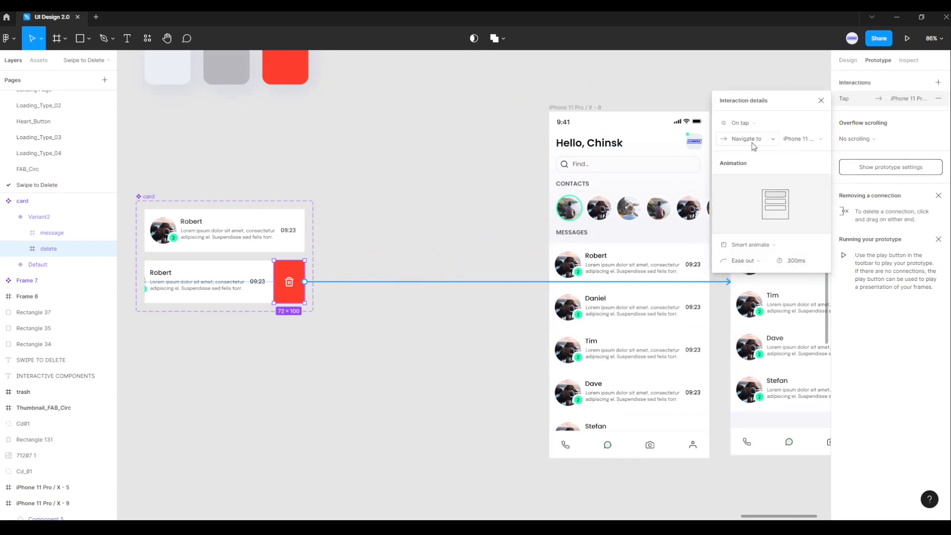
pyautogui.click(751, 246)
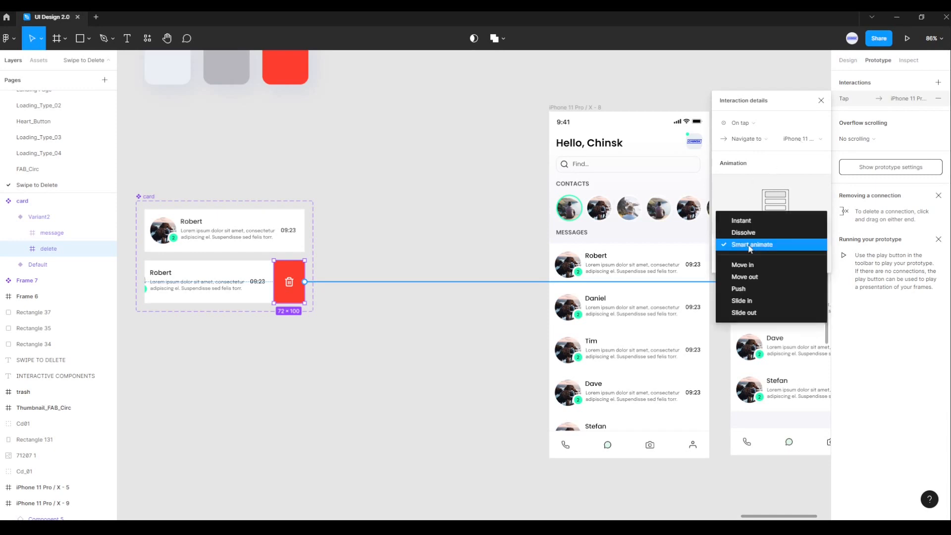
pyautogui.click(743, 248)
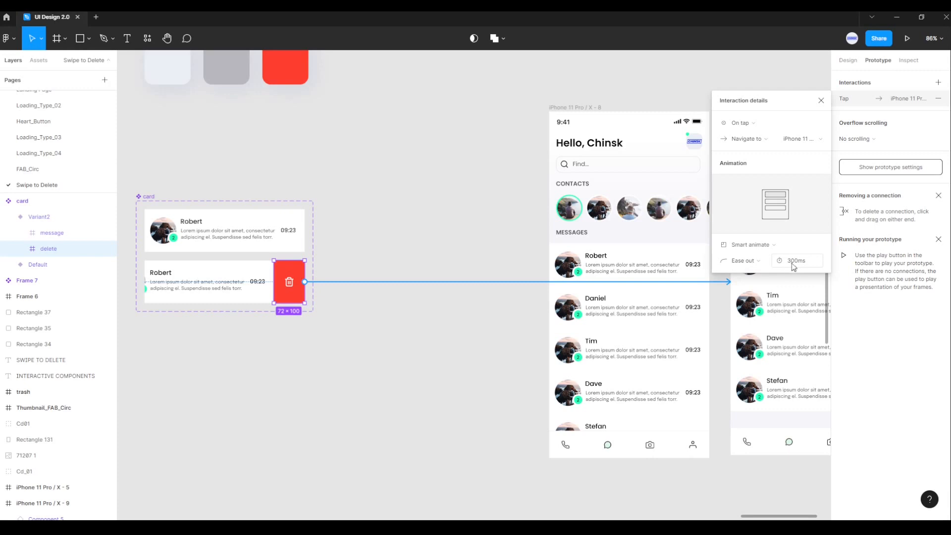
pyautogui.click(820, 101)
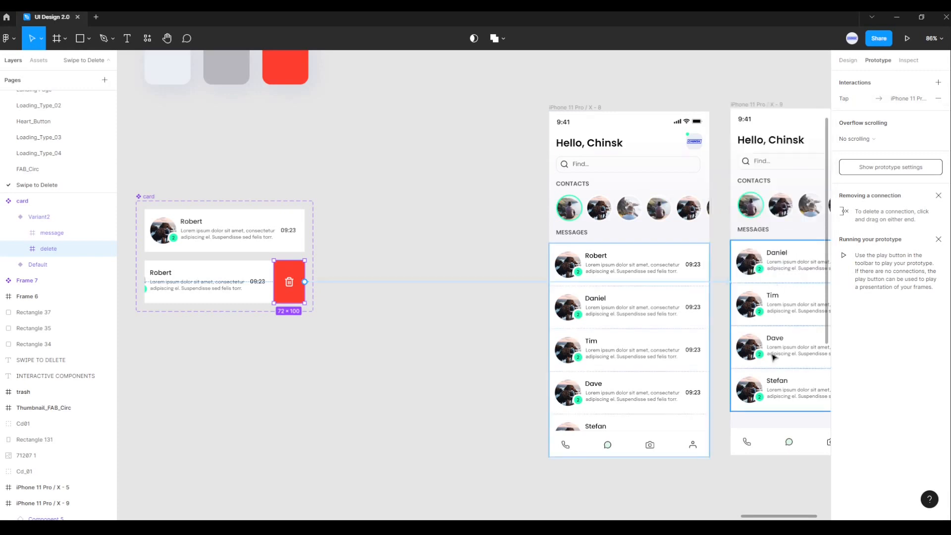
# Select the iPhone 11 Pro / X - 8 frame as the starting screen and launch the prototype presentation from it.
pyautogui.click(774, 491)
pyautogui.hscroll(5, 781, 490)
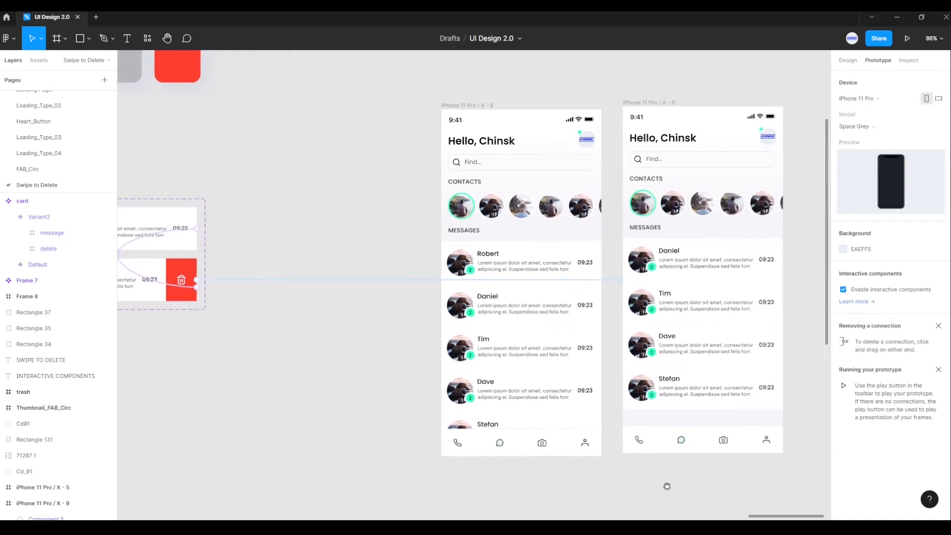
pyautogui.click(466, 107)
pyautogui.click(848, 60)
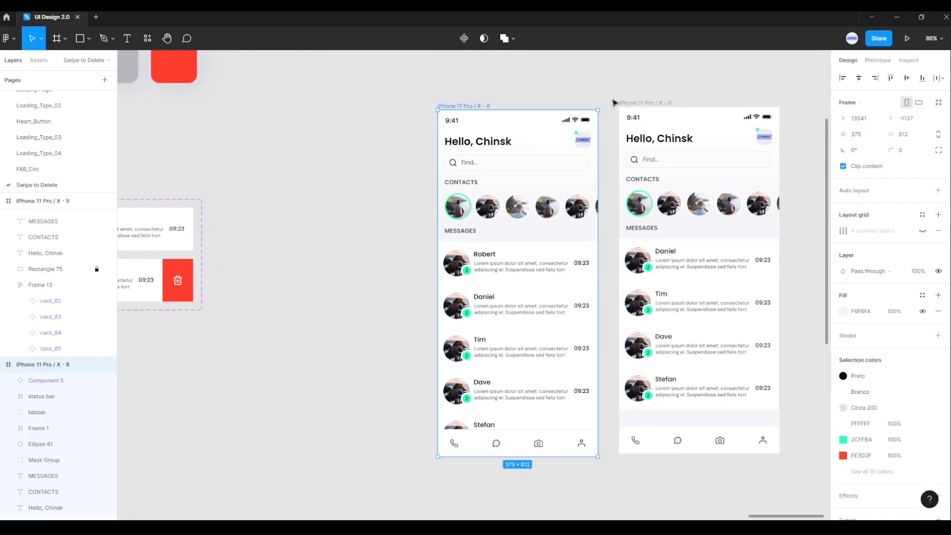
pyautogui.click(912, 39)
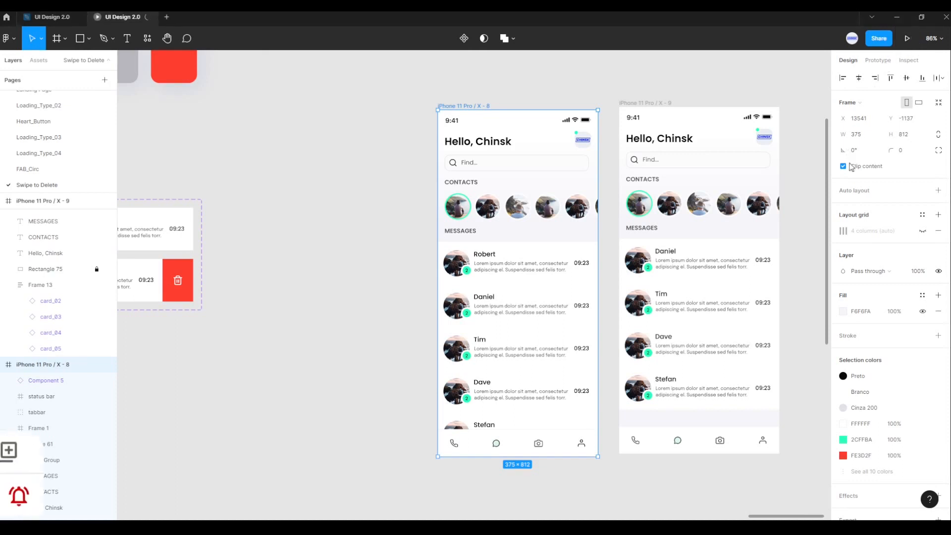